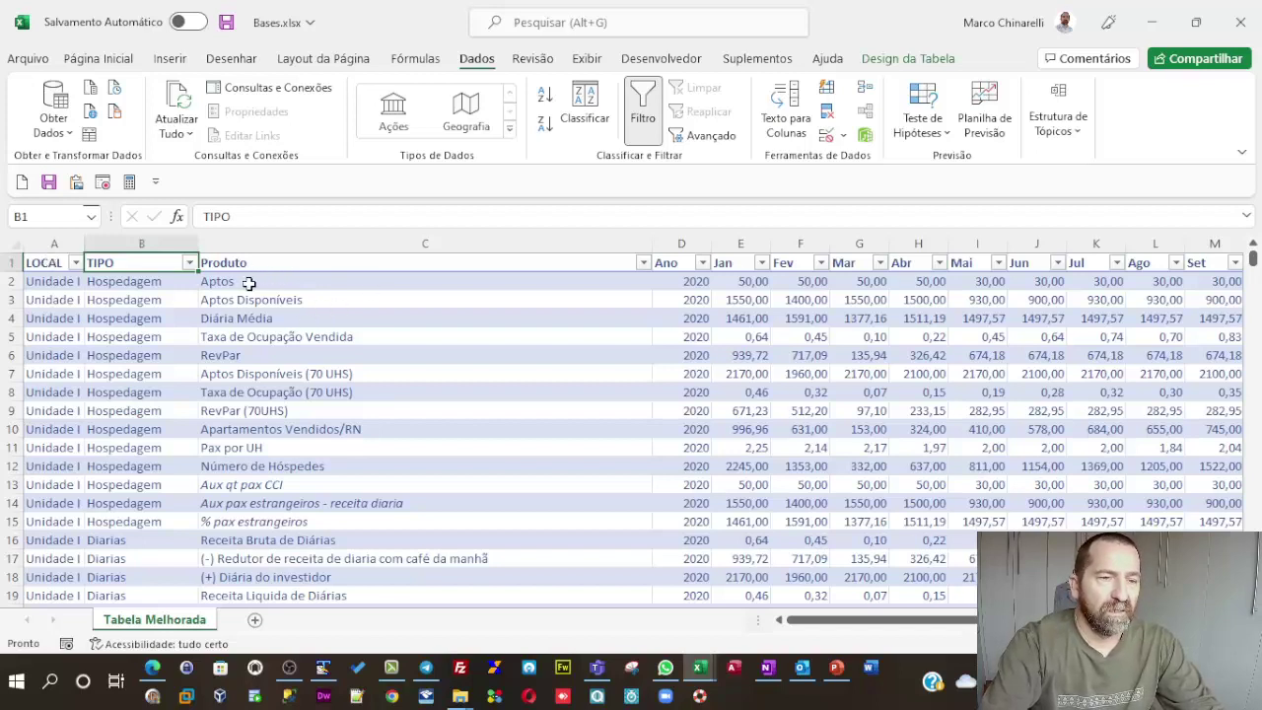
- Select the product names, first month values and the Produto header cell in the table
drag(248, 284, 266, 477)
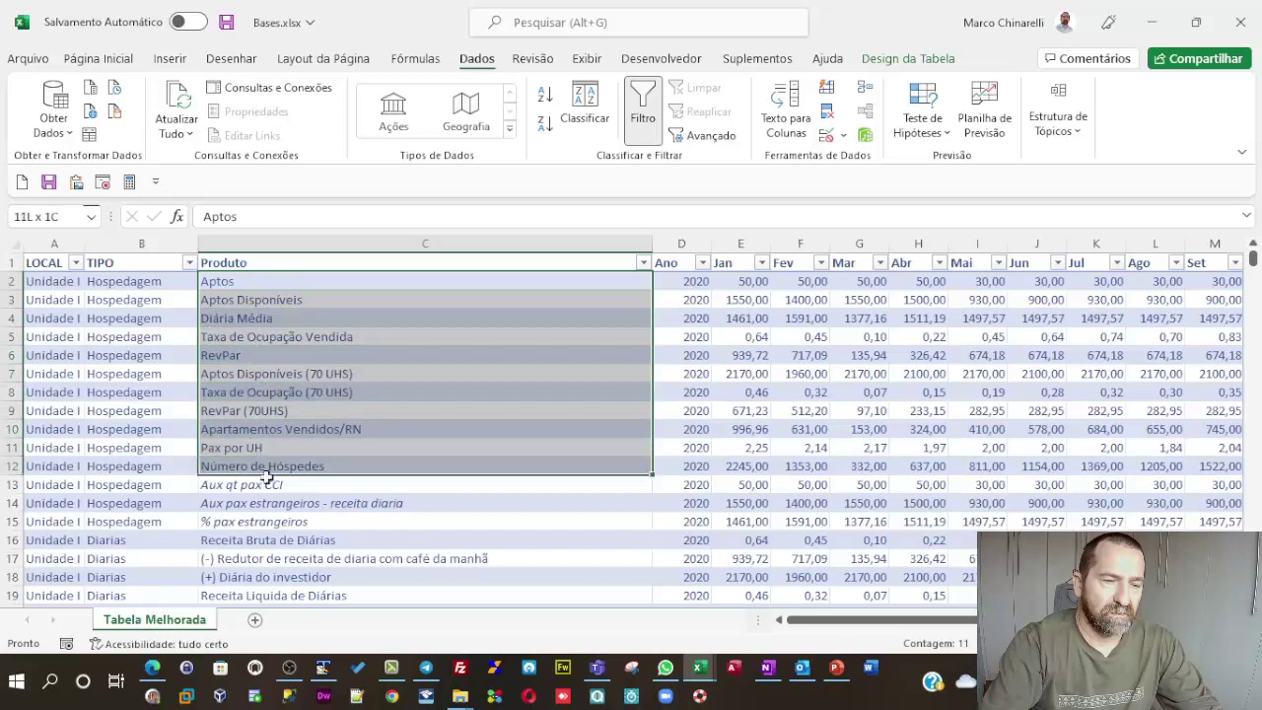
drag(267, 477, 272, 586)
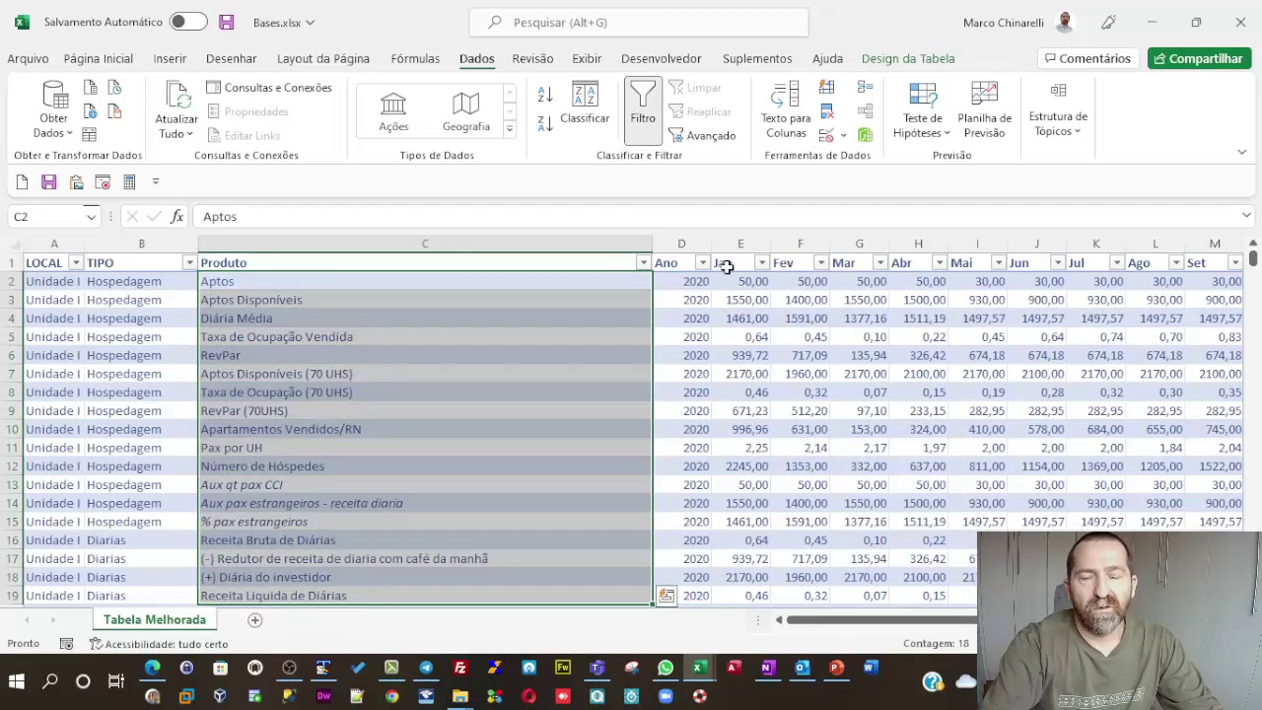
mouse_move(727, 267)
mouse_down()
mouse_move(1143, 292)
mouse_move(1232, 268)
mouse_up()
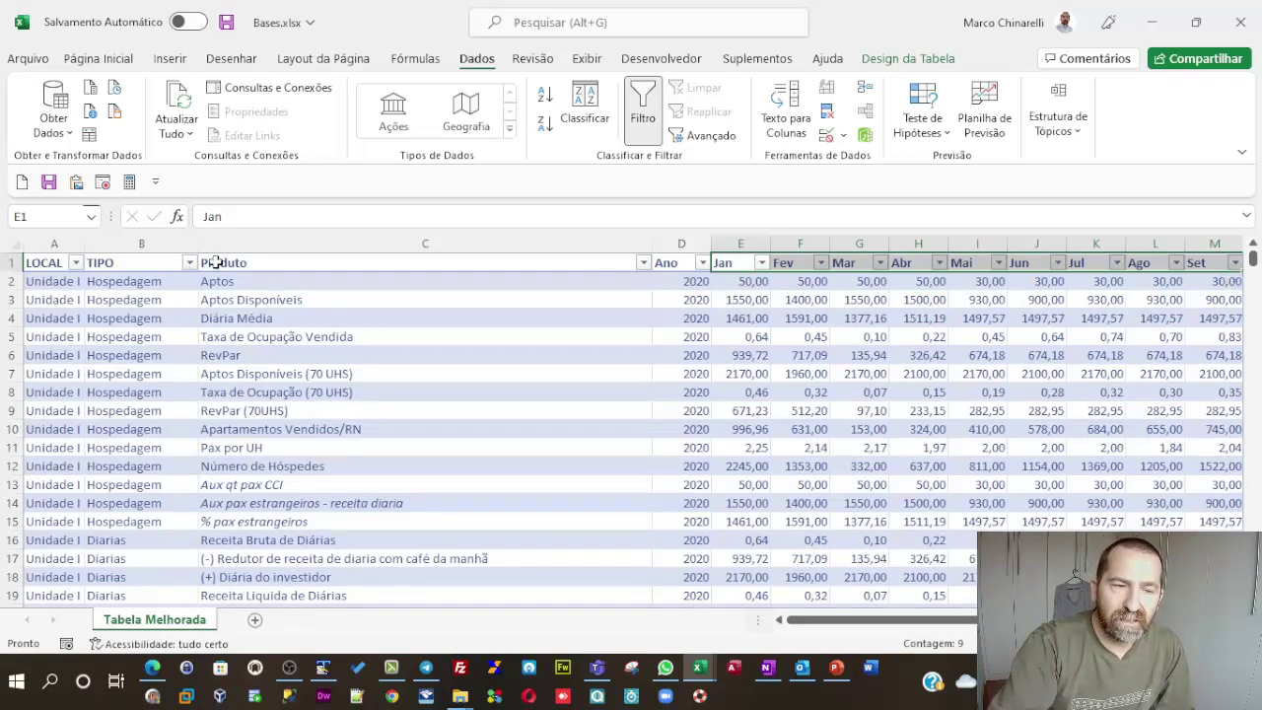
click(314, 432)
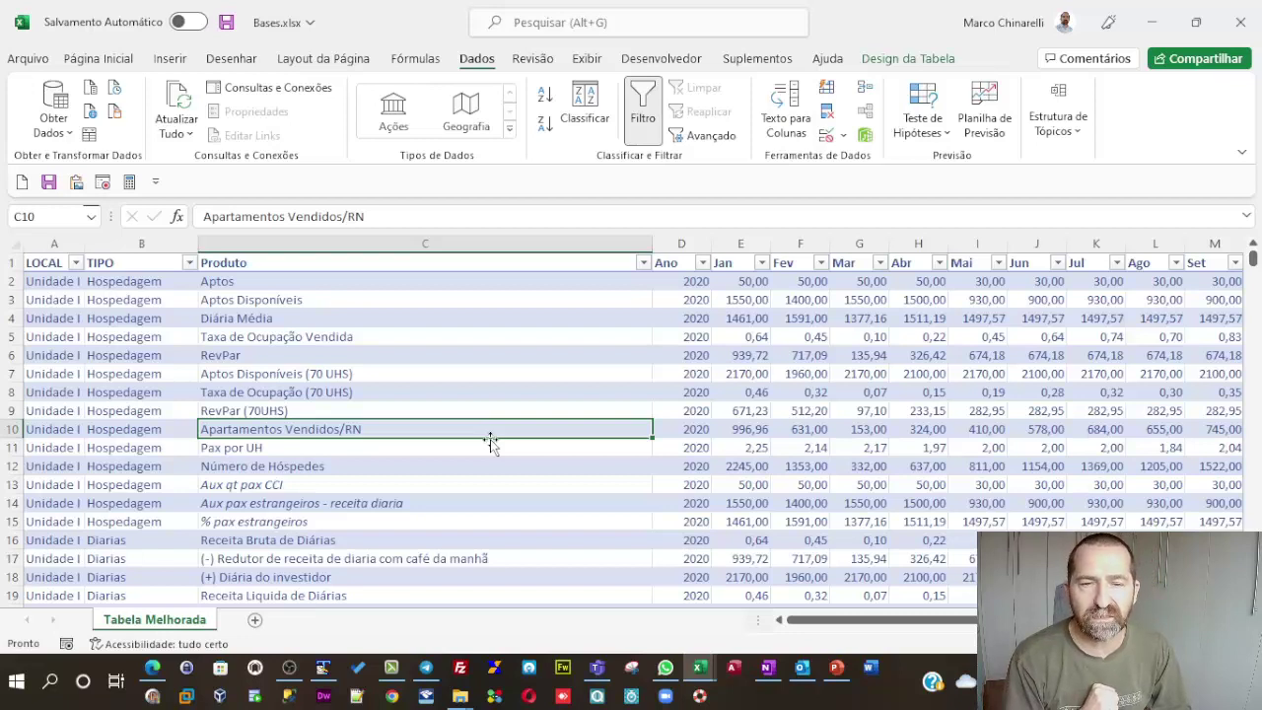
click(307, 264)
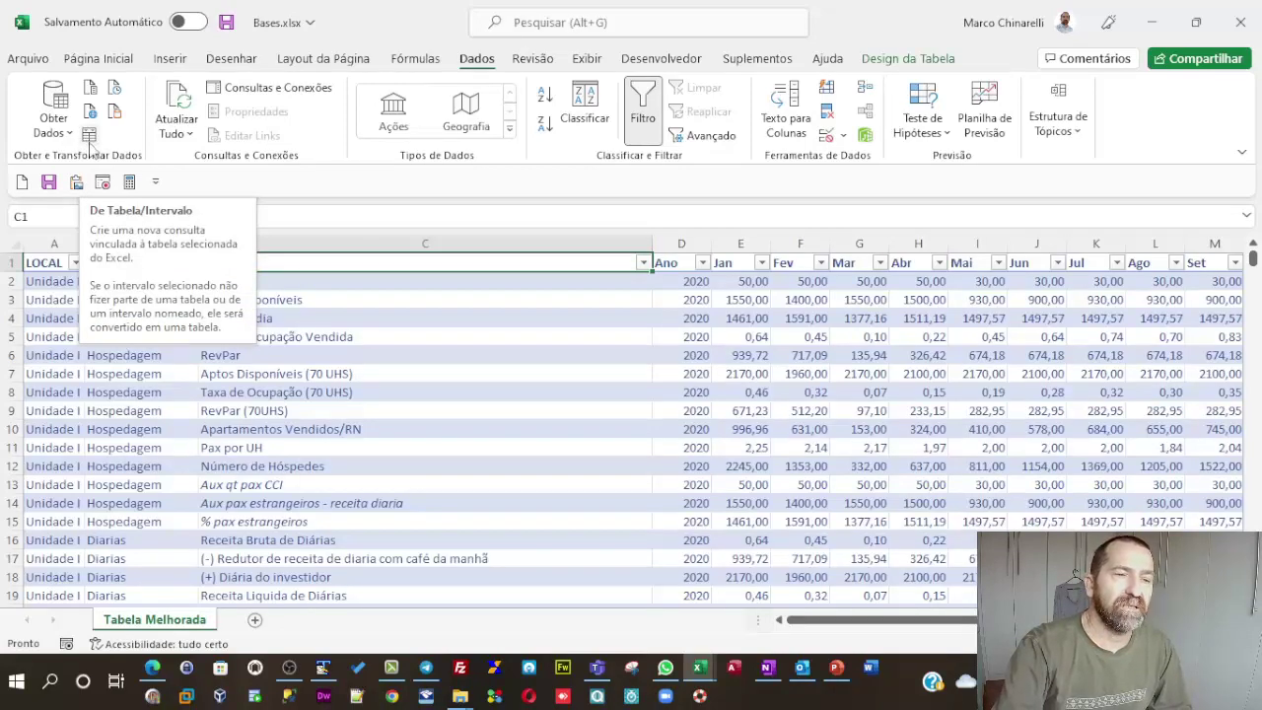
- Create the Base query from the table, review its columns and select LOCAL through Ano
click(87, 141)
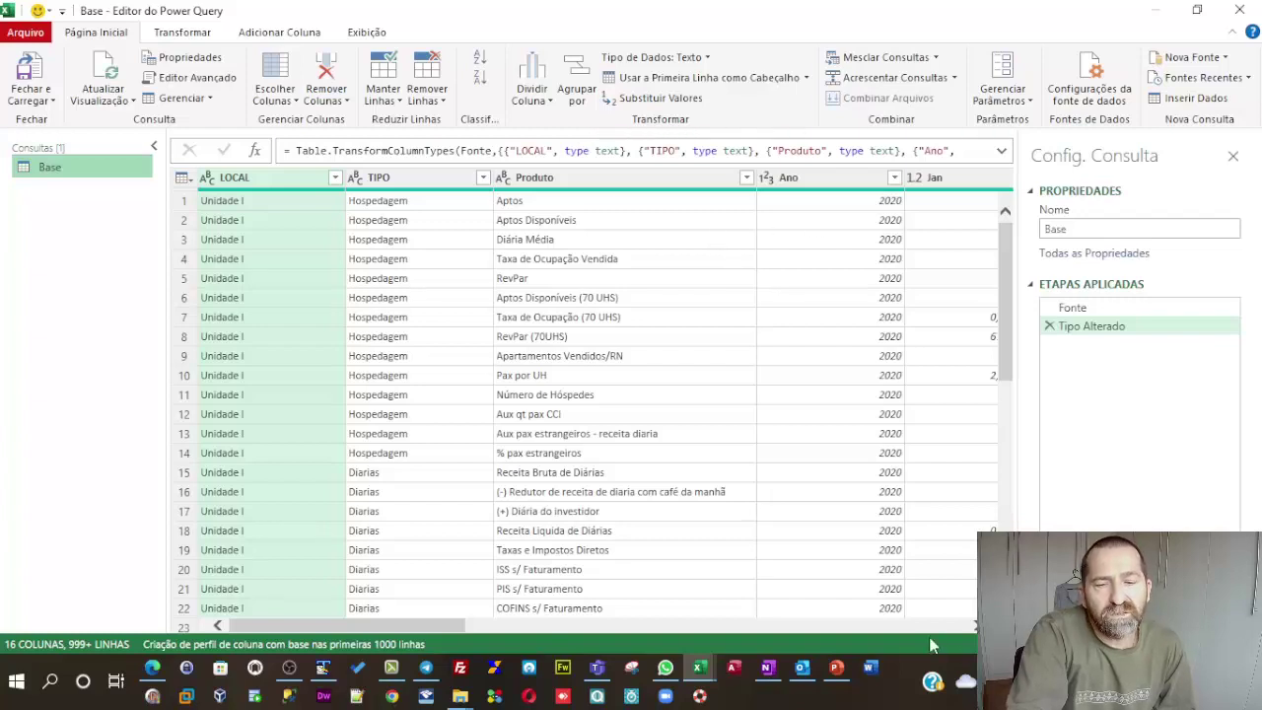
scroll(552, 192, right, 2)
scroll(552, 192, right, 2)
scroll(552, 192, right, 4)
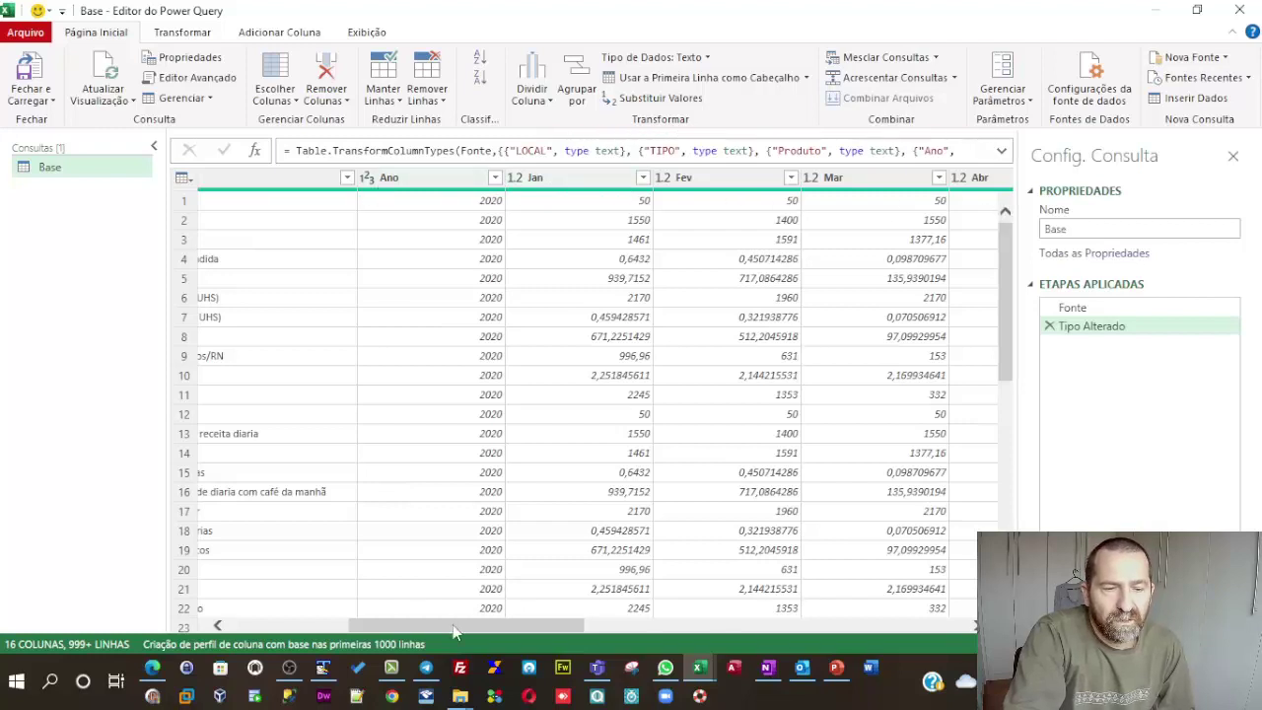
drag(453, 627, 336, 625)
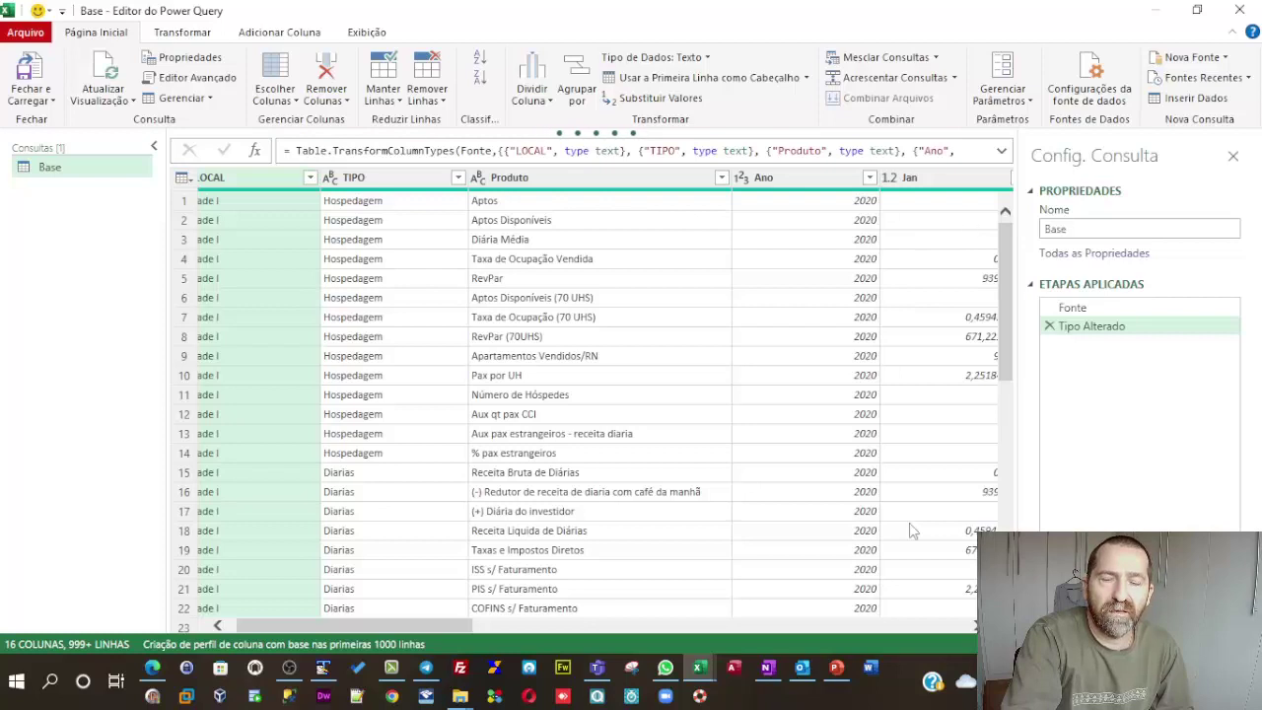
click(973, 625)
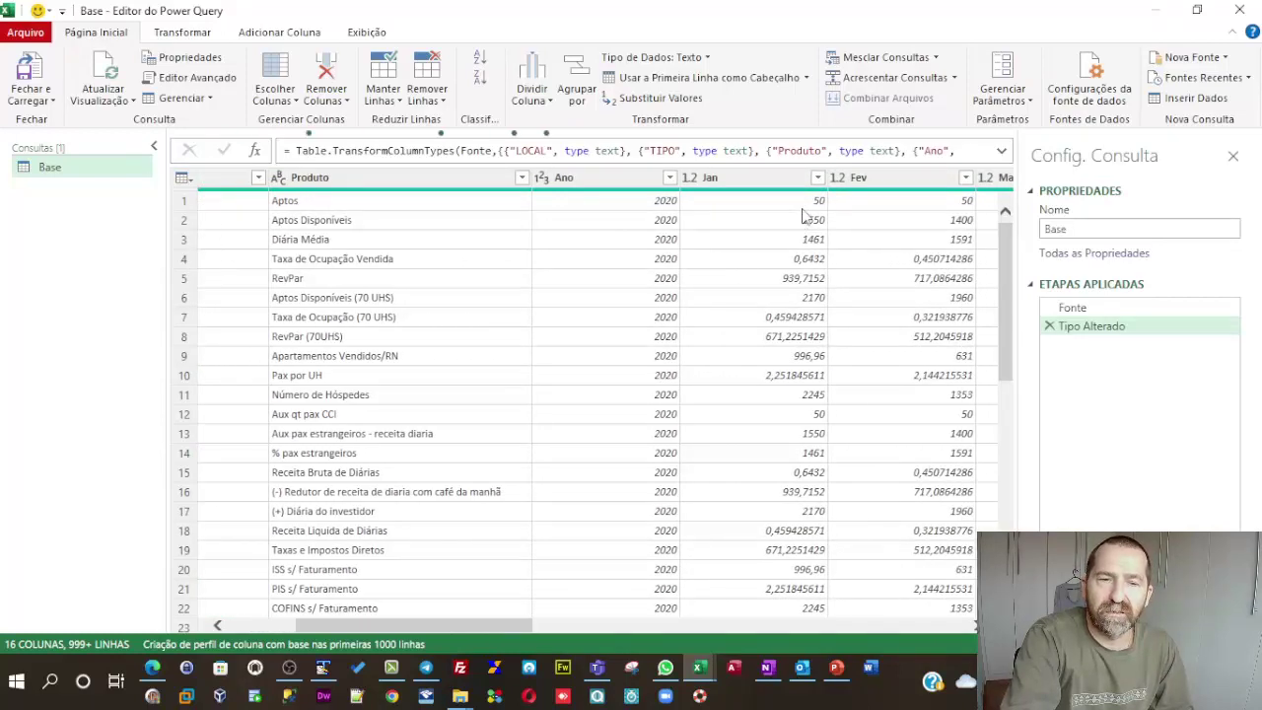
click(238, 625)
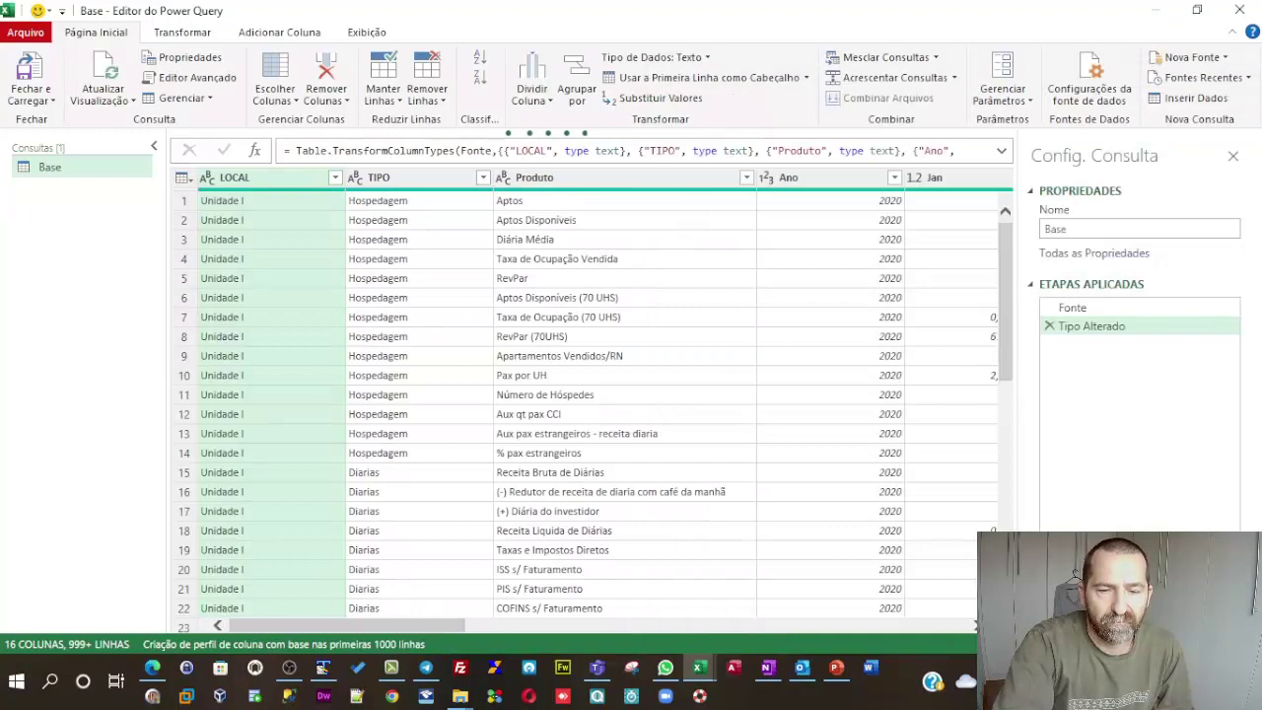
scroll(768, 183, right, 2)
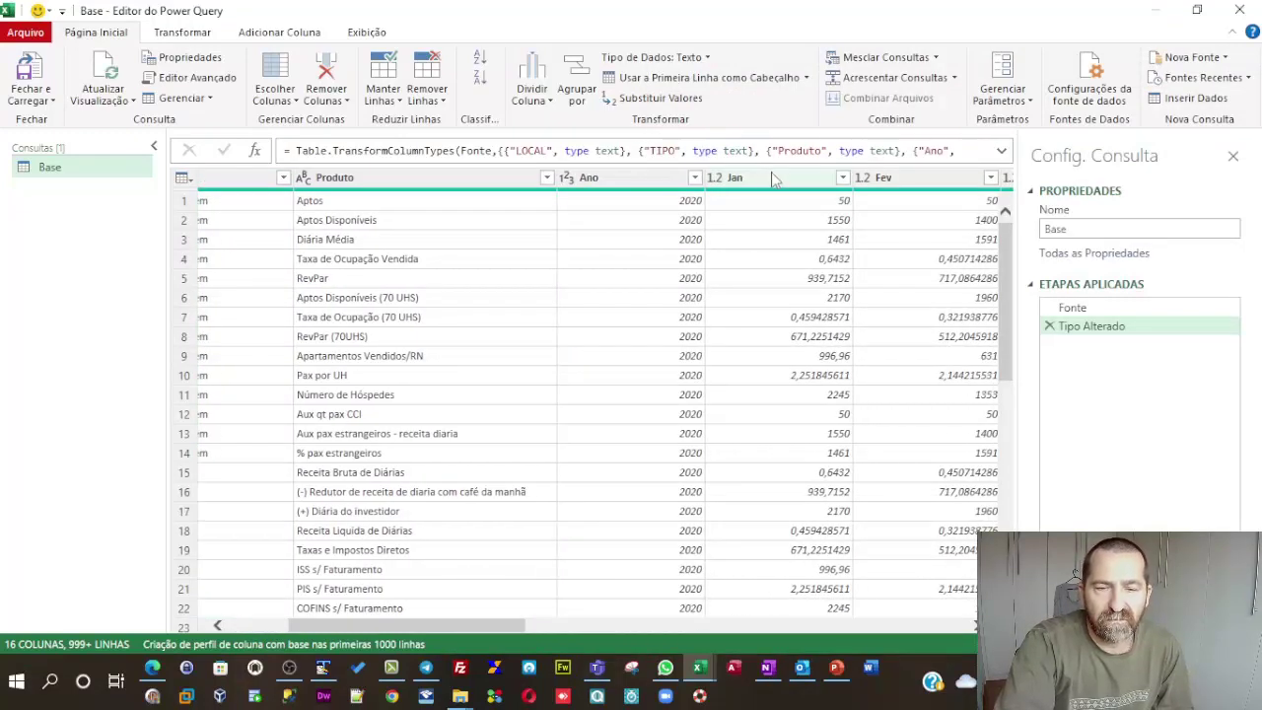
drag(402, 627, 341, 627)
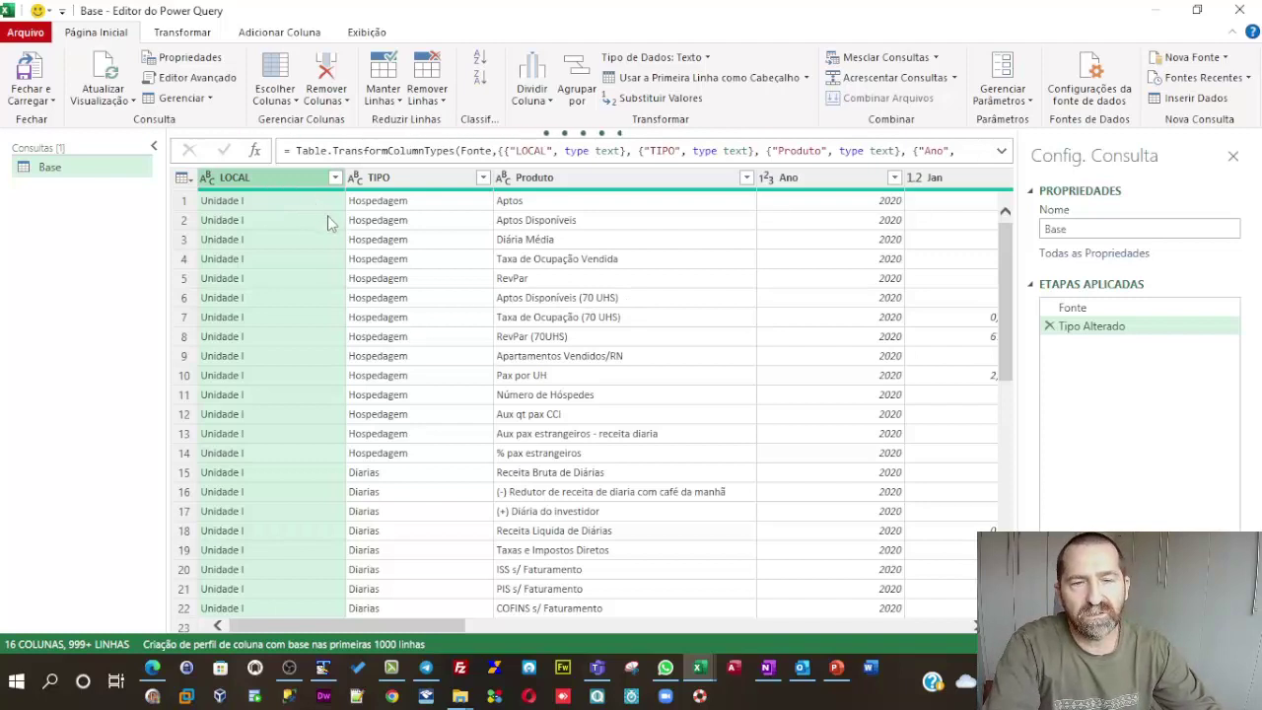
shift+click(826, 187)
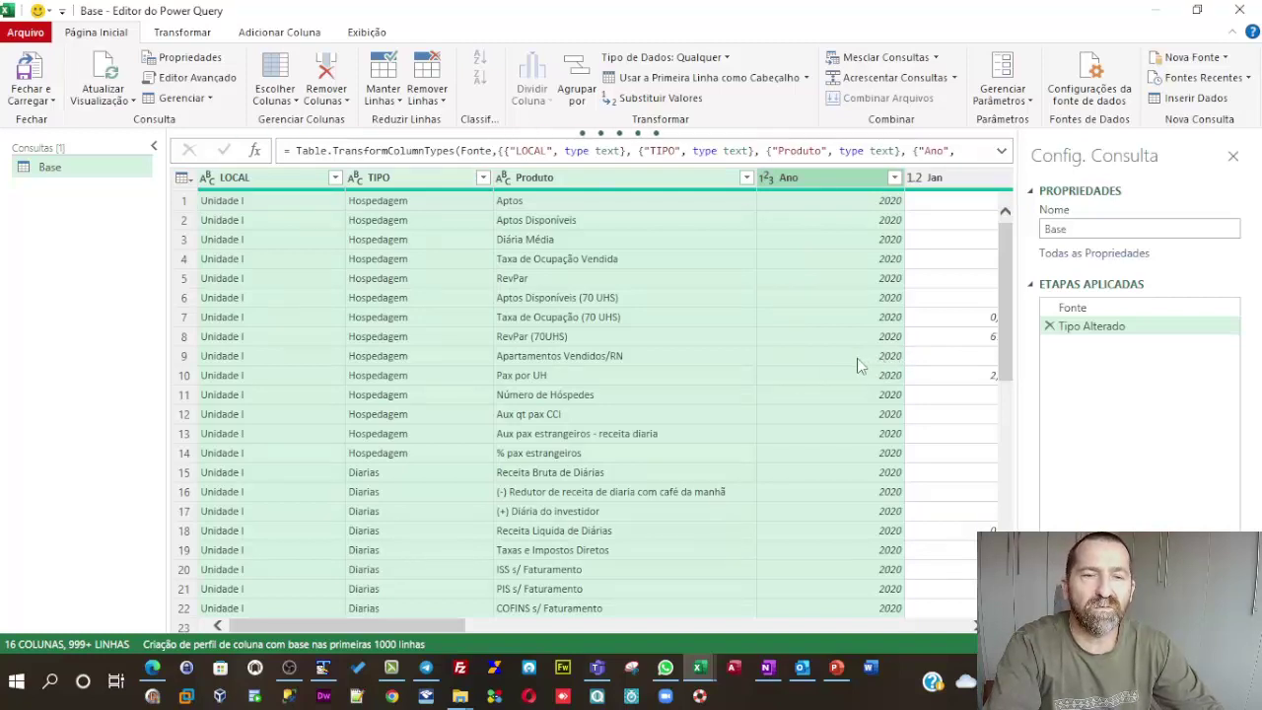
- Unpivot the other columns so months become Atributo/Valor rows beside LOCAL, TIPO, Produto, Ano
click(173, 36)
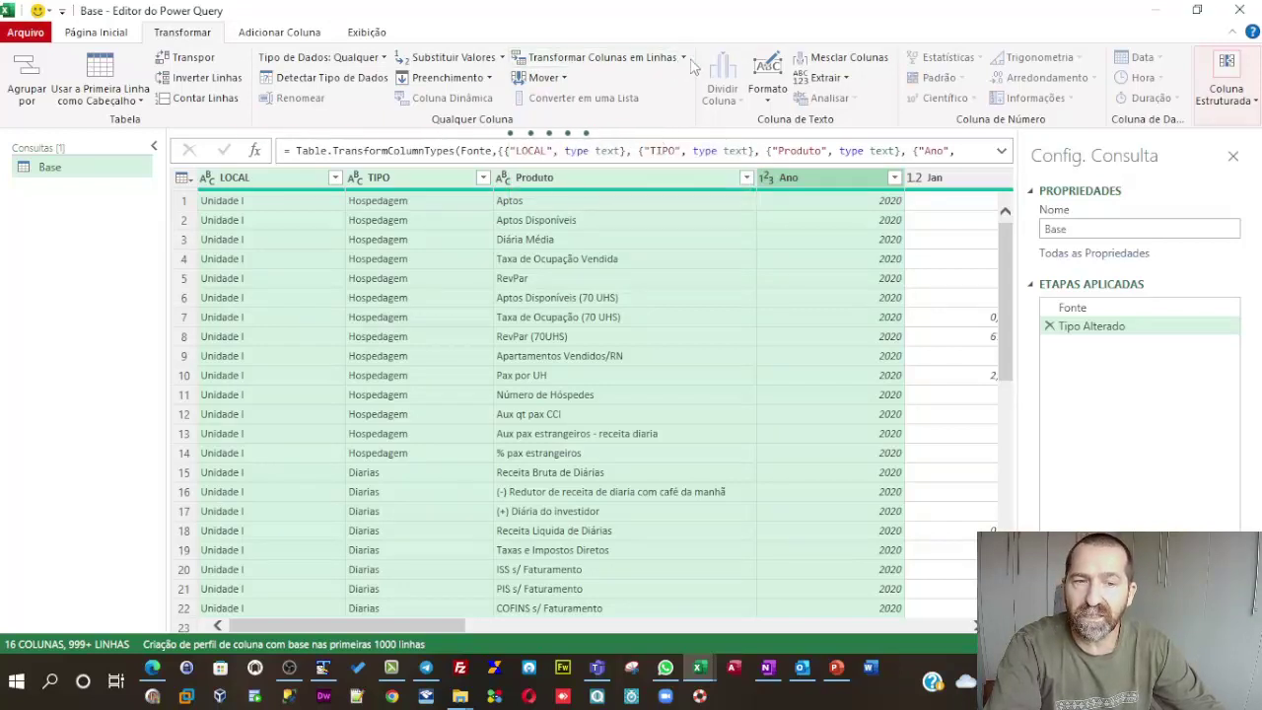
click(683, 58)
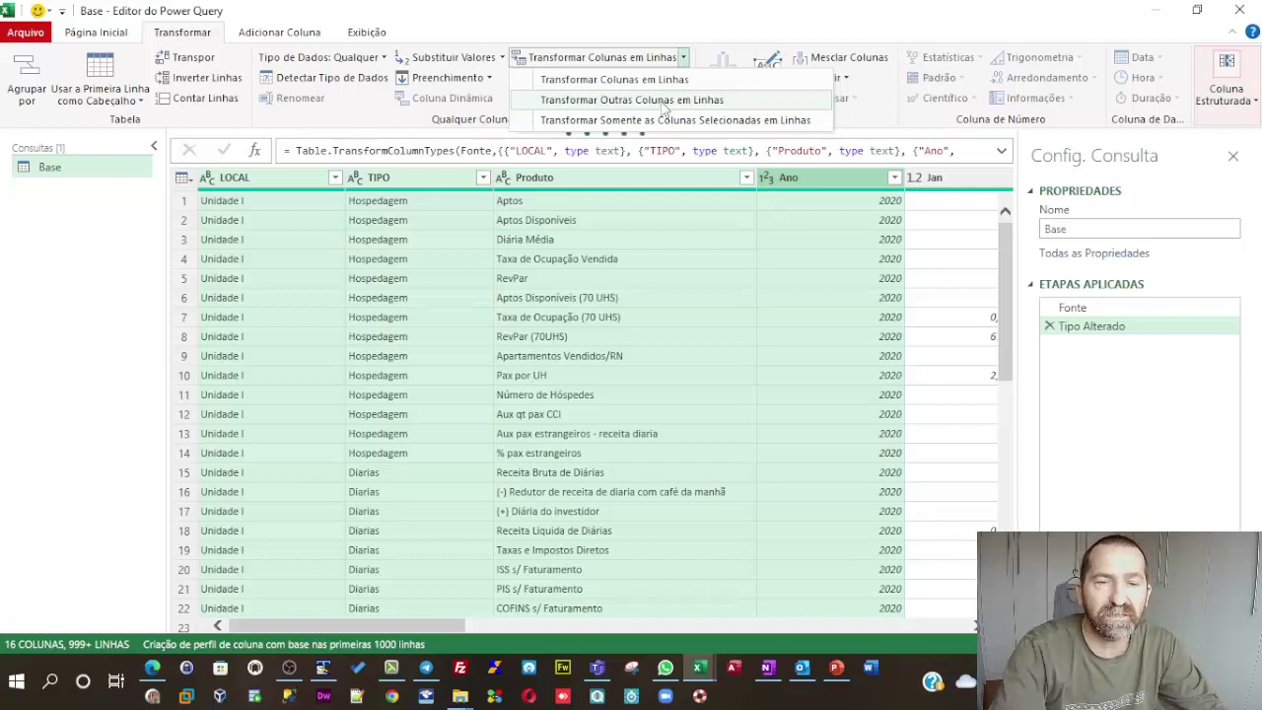
click(663, 107)
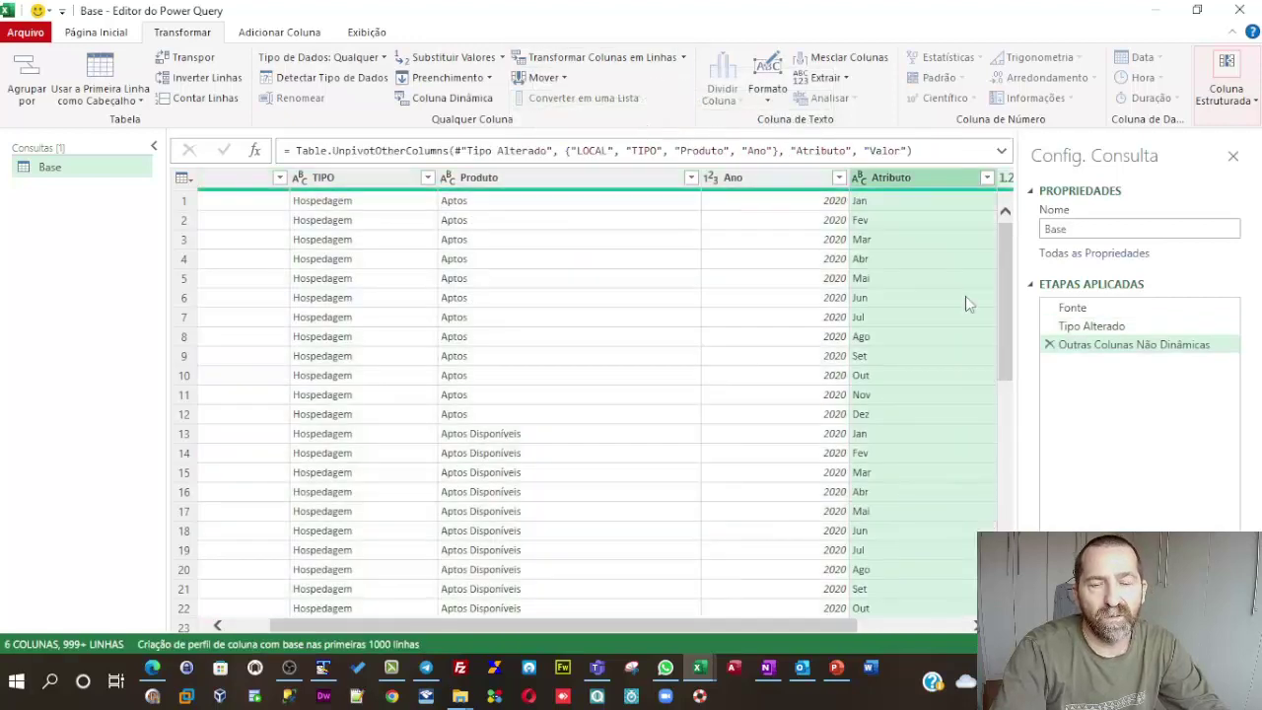
scroll(974, 626, right, 3)
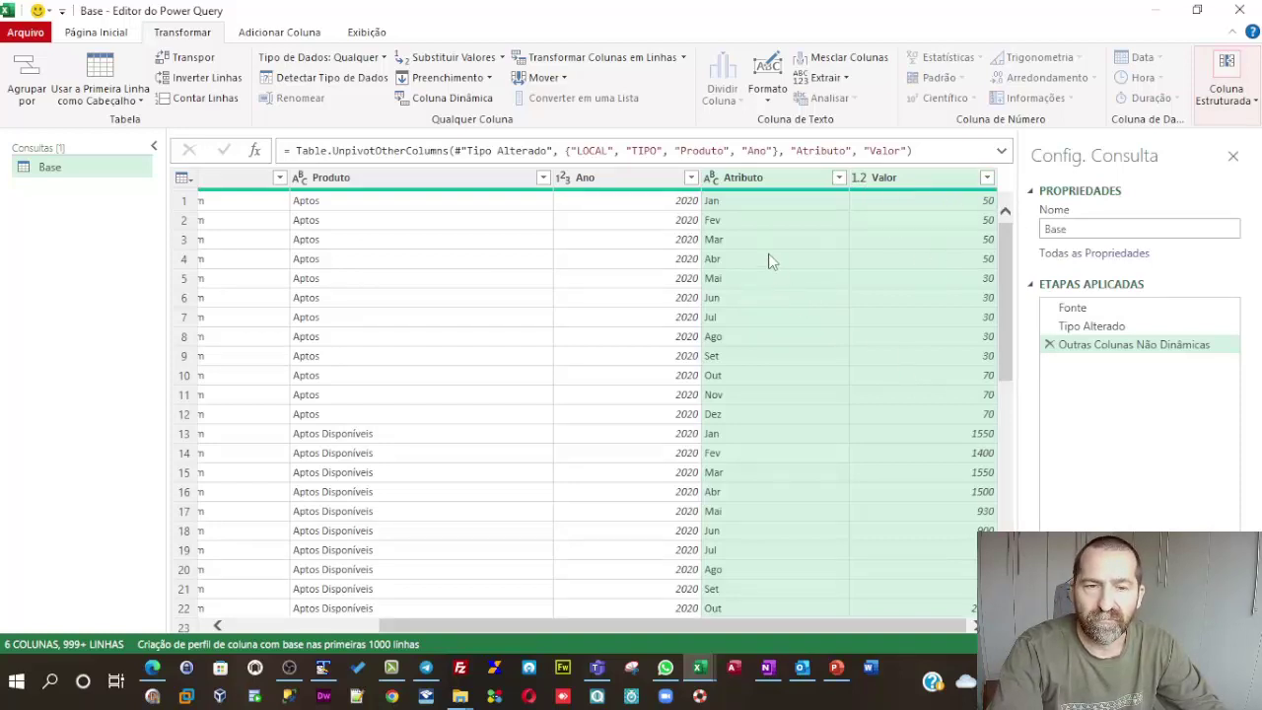
- Rename the Atributo column header to 'Mês'
click(762, 182)
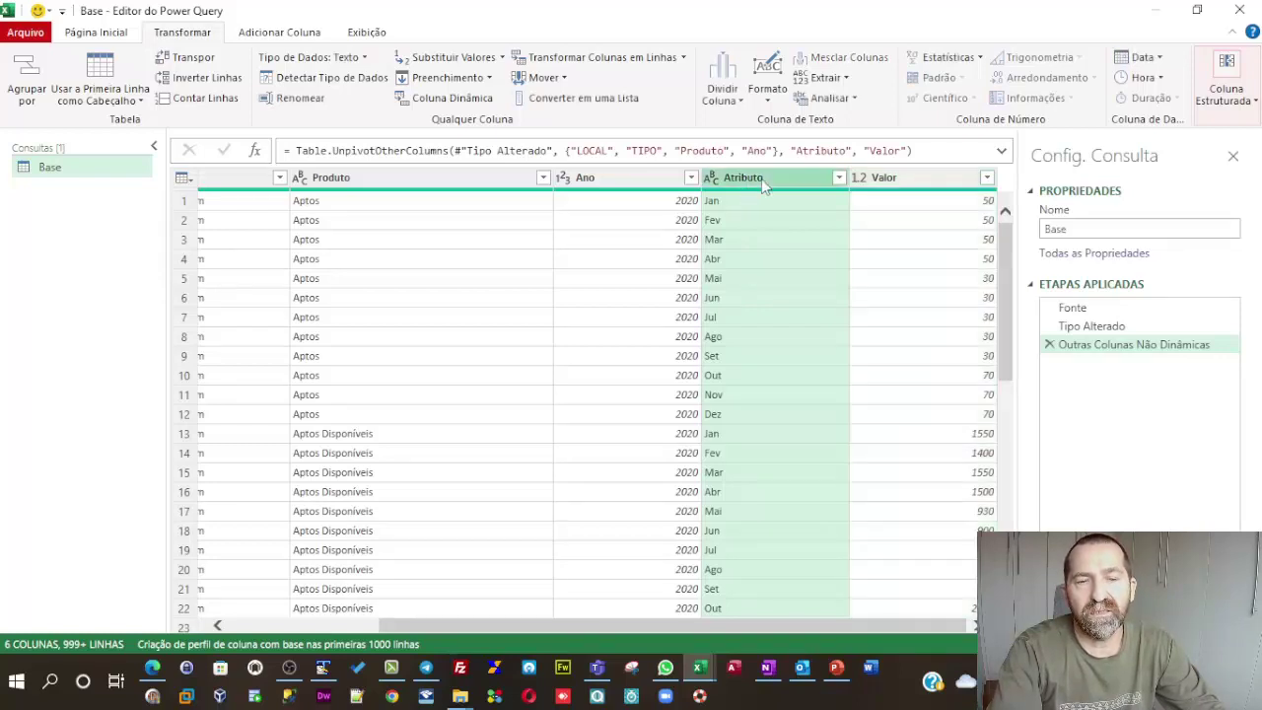
double_click(761, 178)
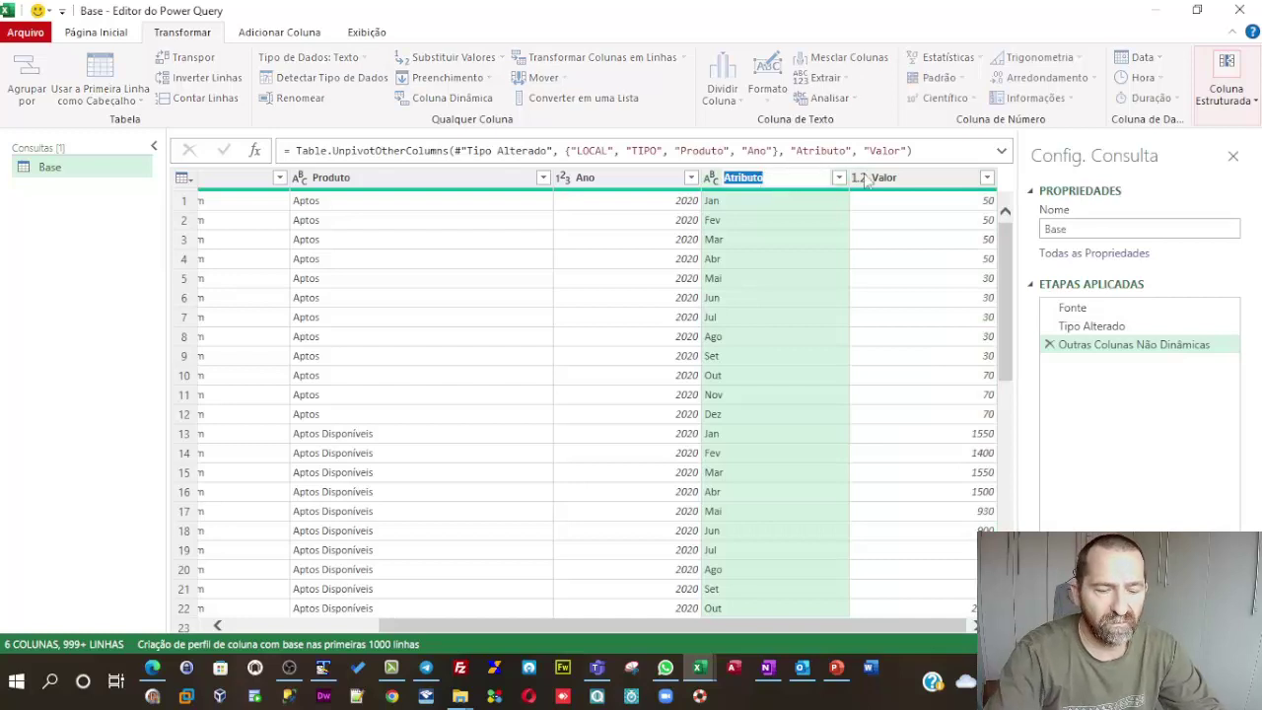
text(Mês)
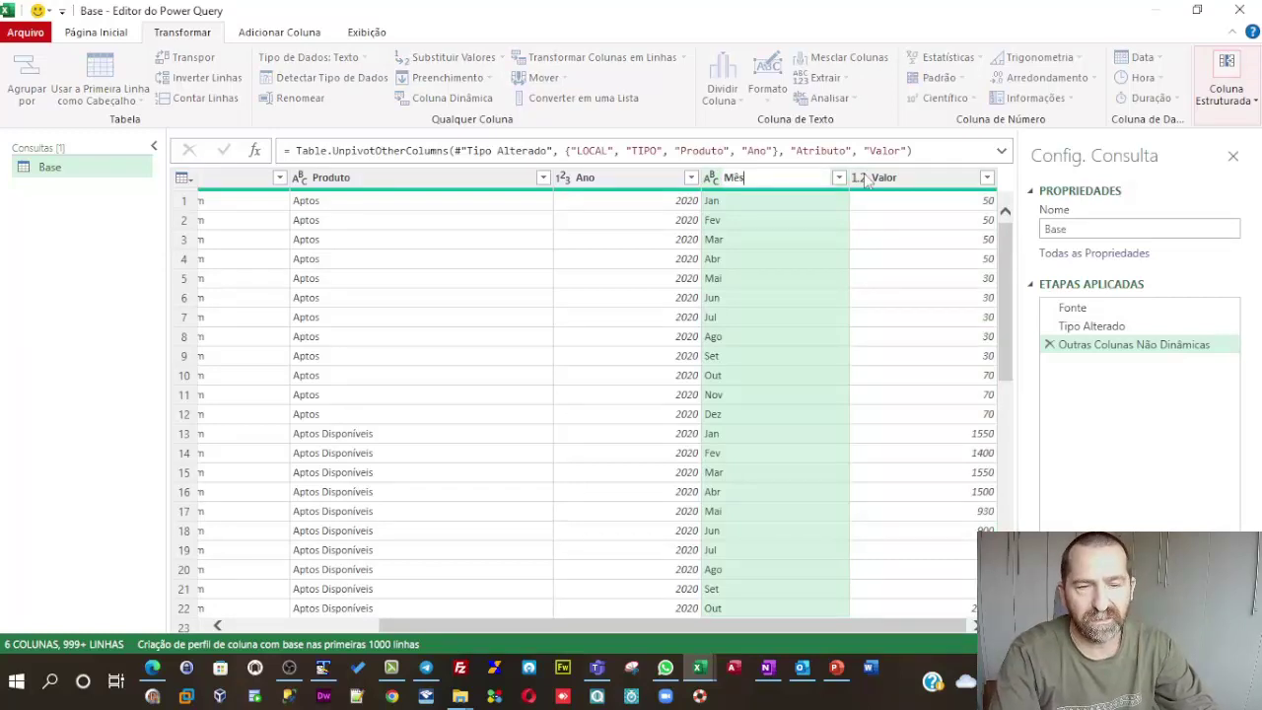
key(Return)
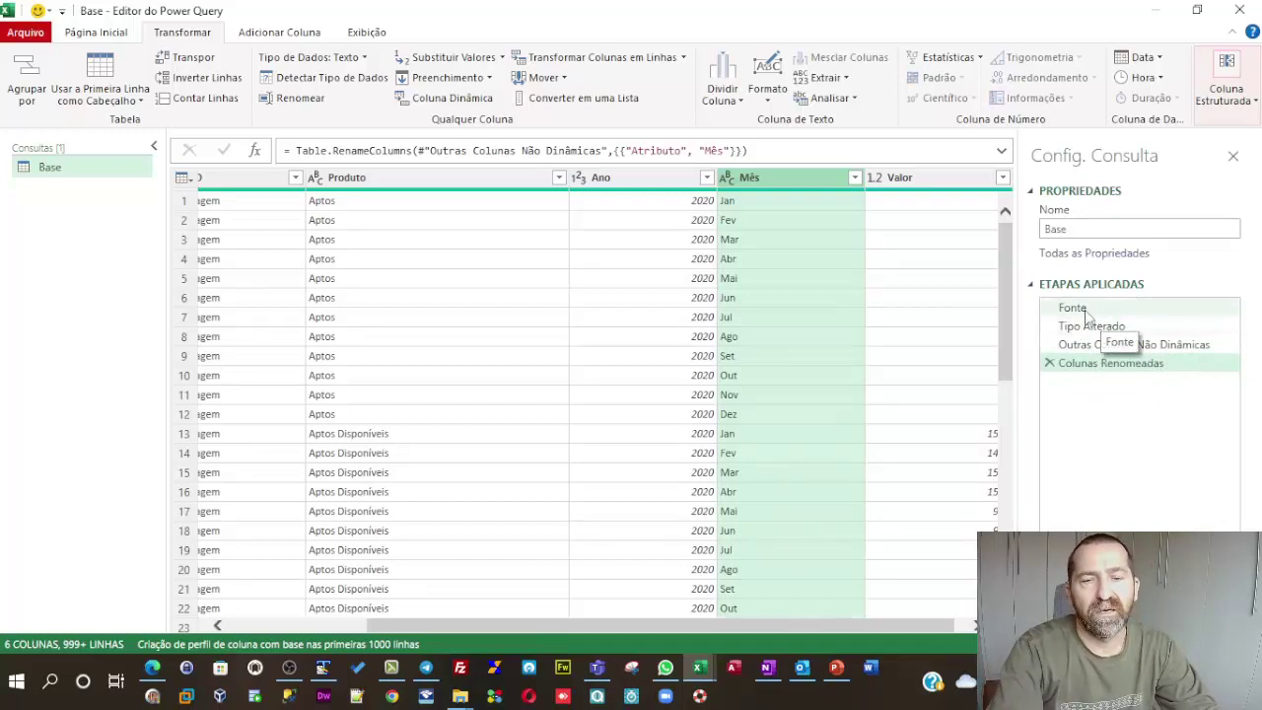
mouse_move(1090, 325)
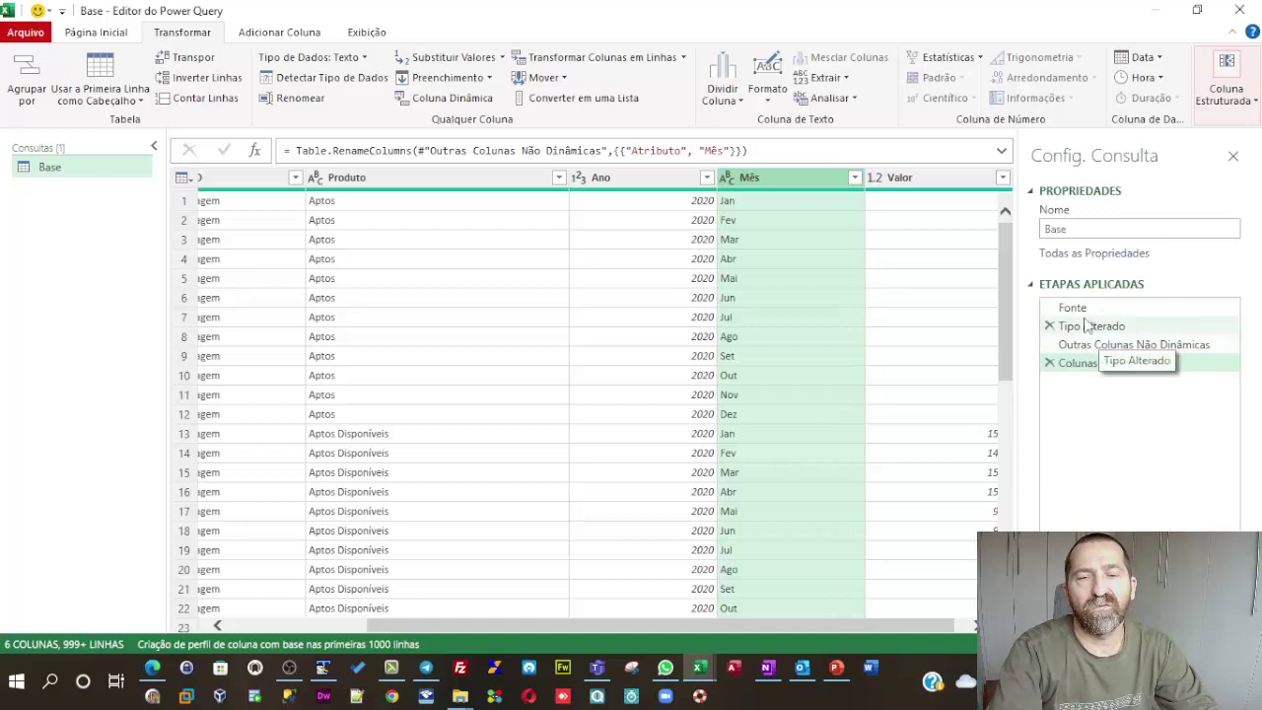
- Preview the Fonte, Tipo Alterado, unpivot and Colunas Renomeadas steps, ending on the rename step
click(1074, 307)
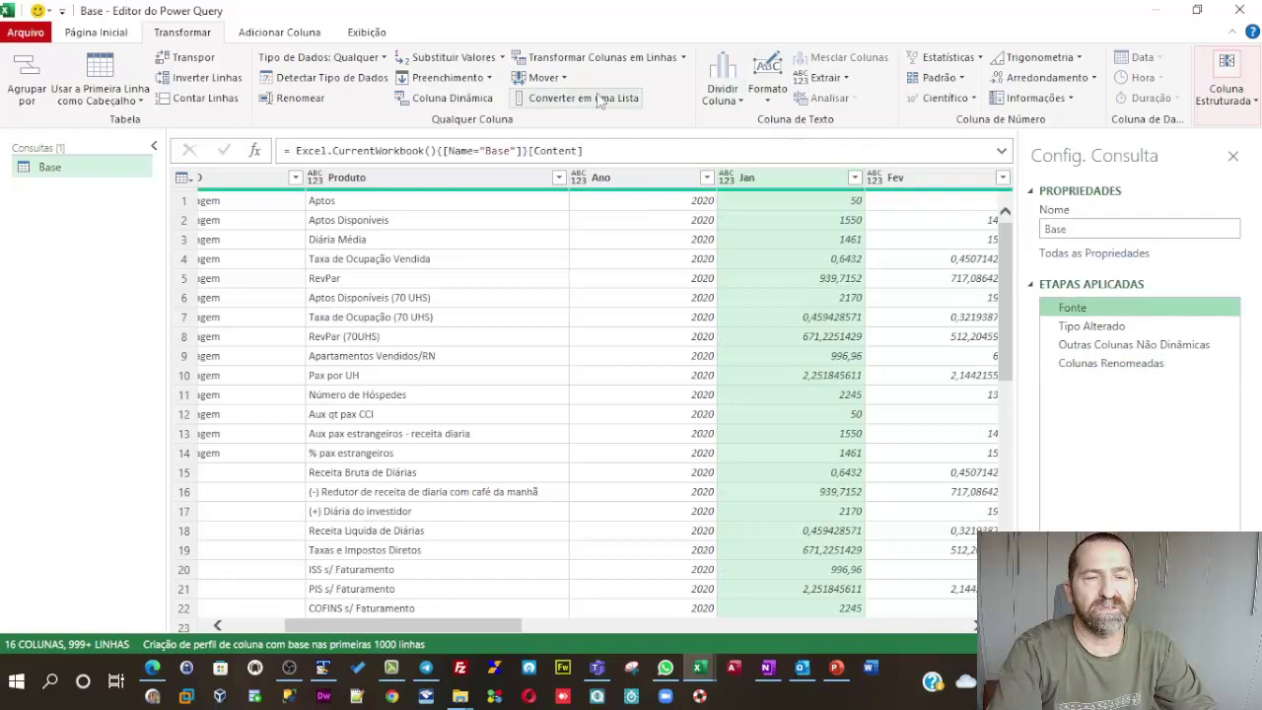
click(934, 627)
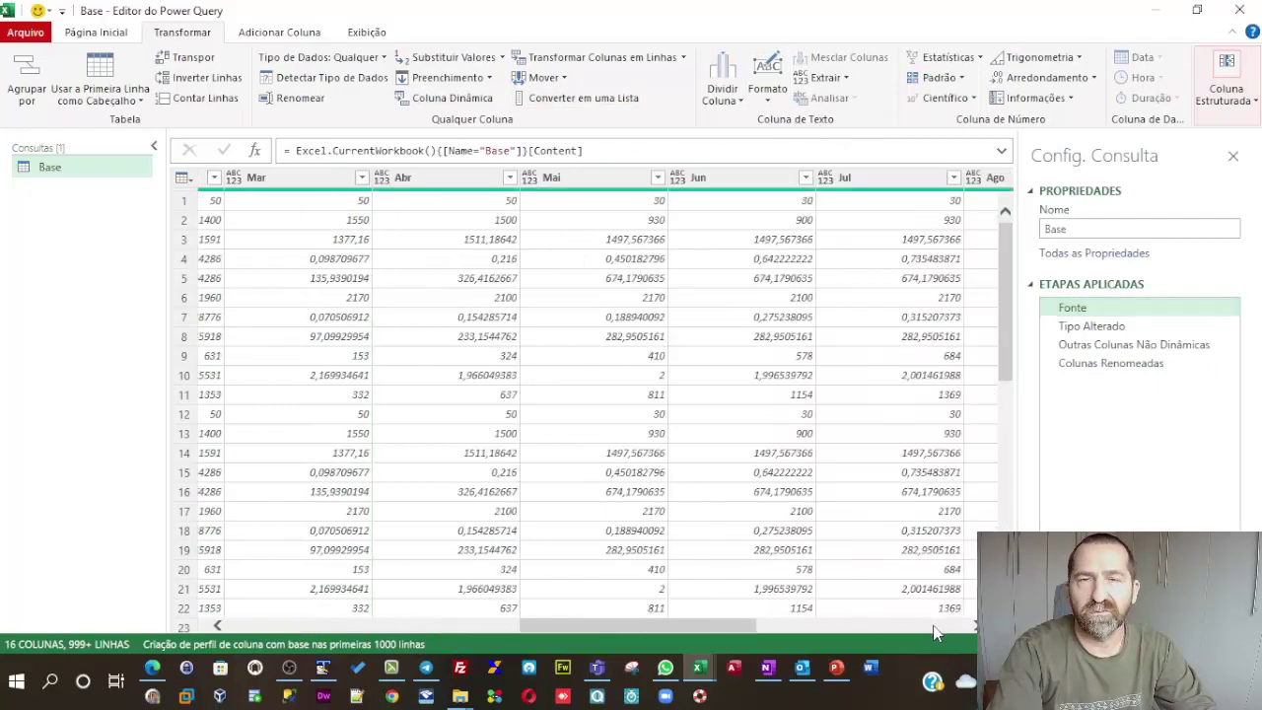
click(936, 631)
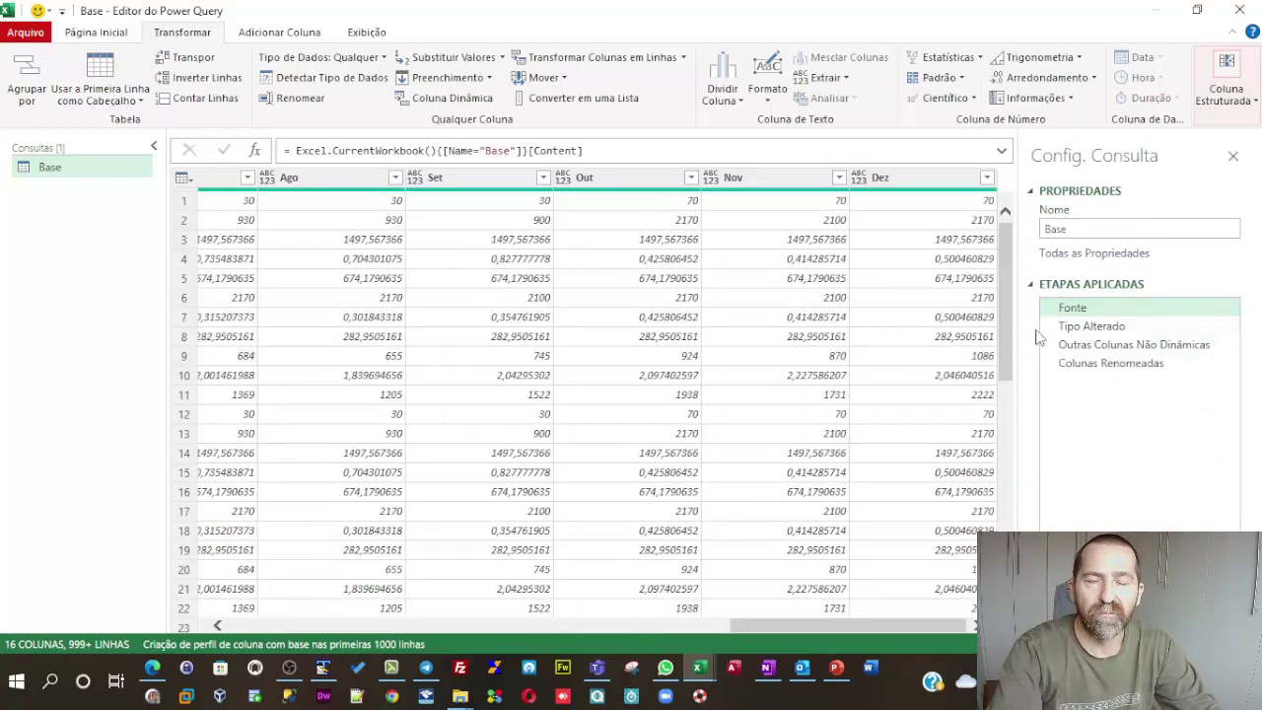
mouse_move(1134, 344)
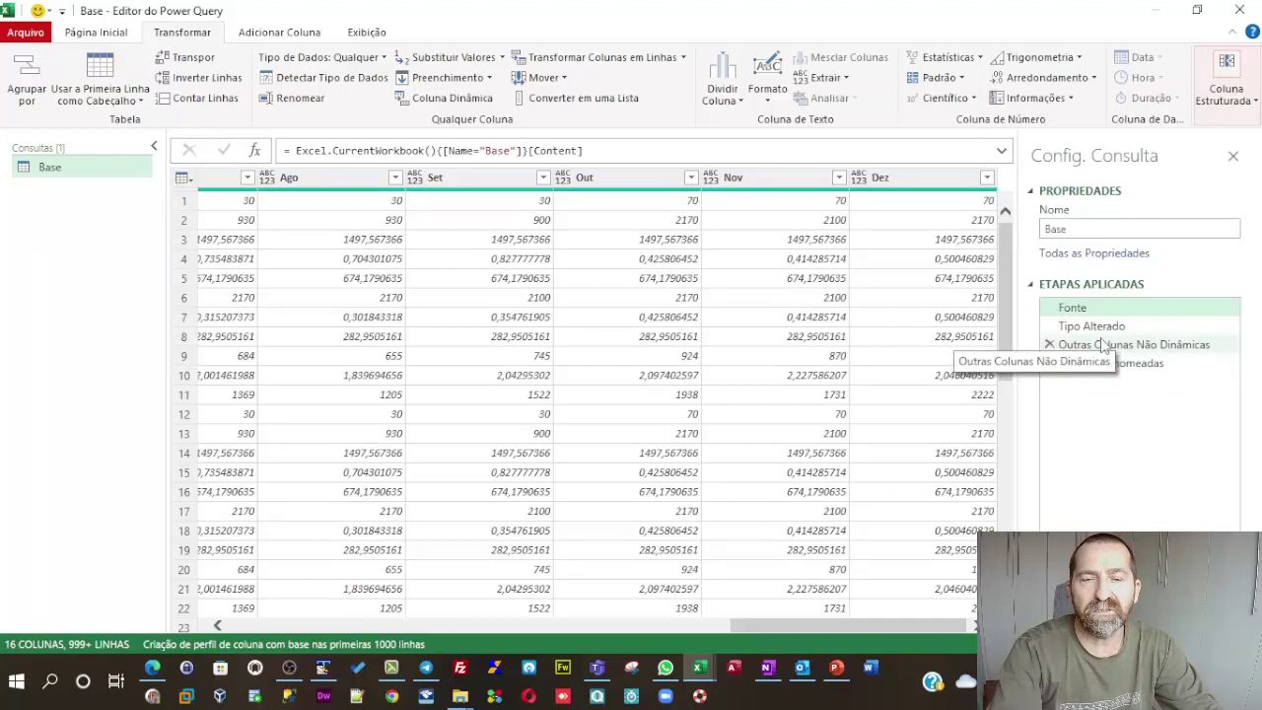
click(1076, 327)
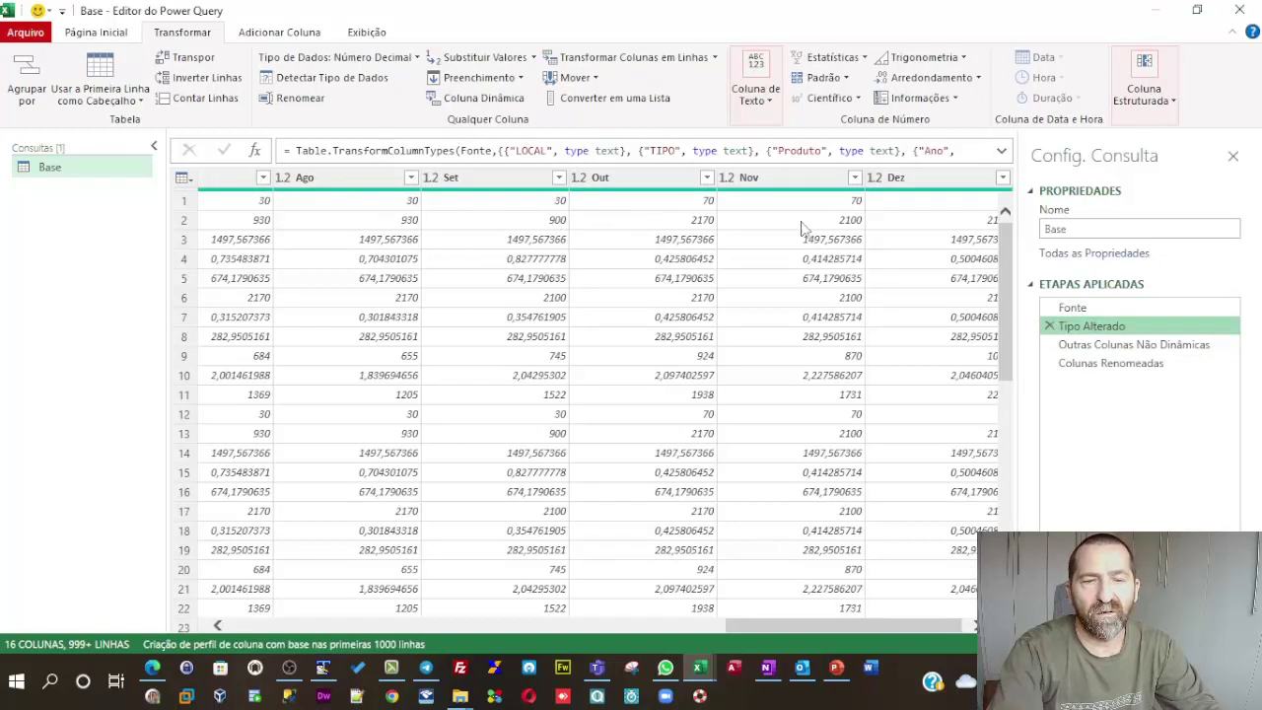
click(1129, 345)
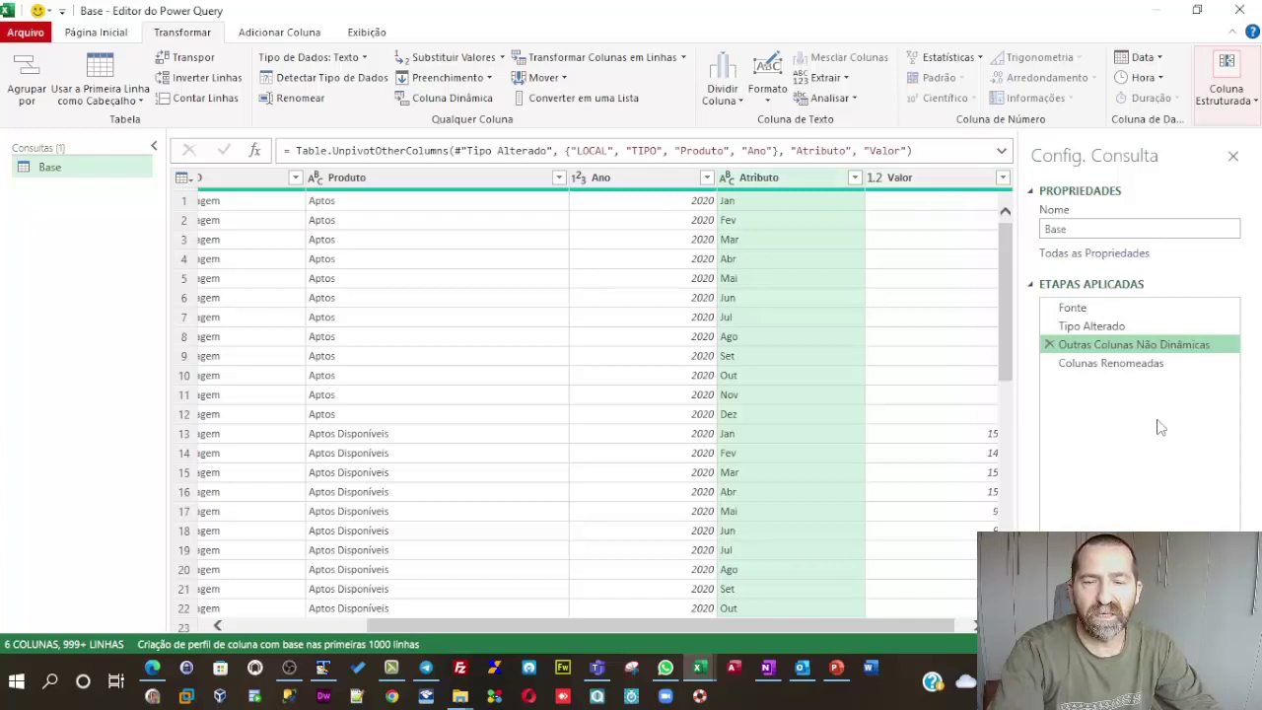
click(1104, 363)
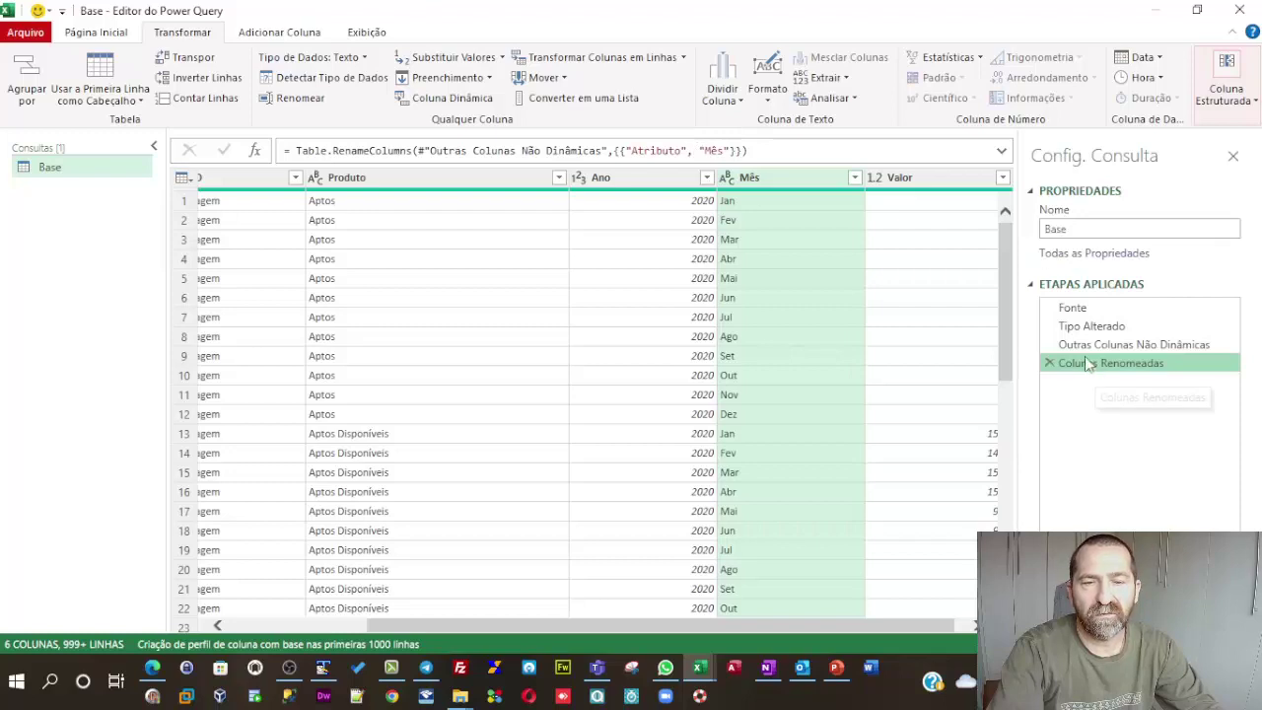
click(1114, 344)
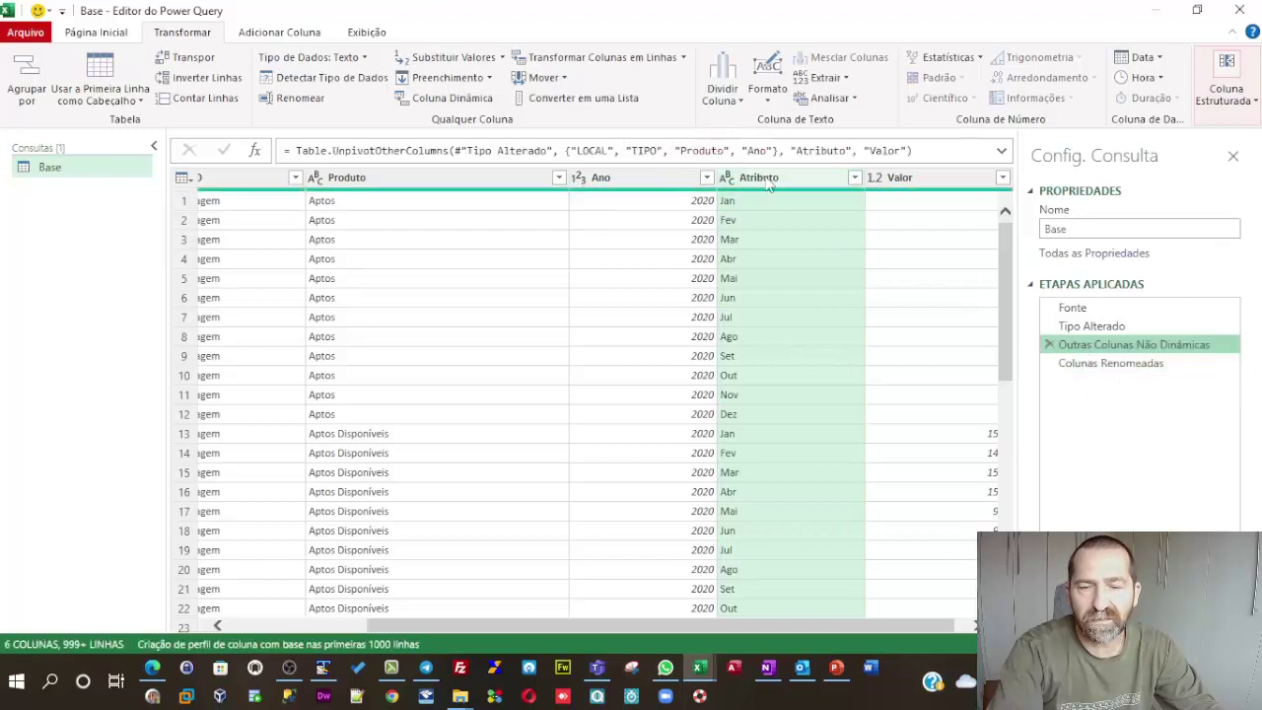
click(1090, 367)
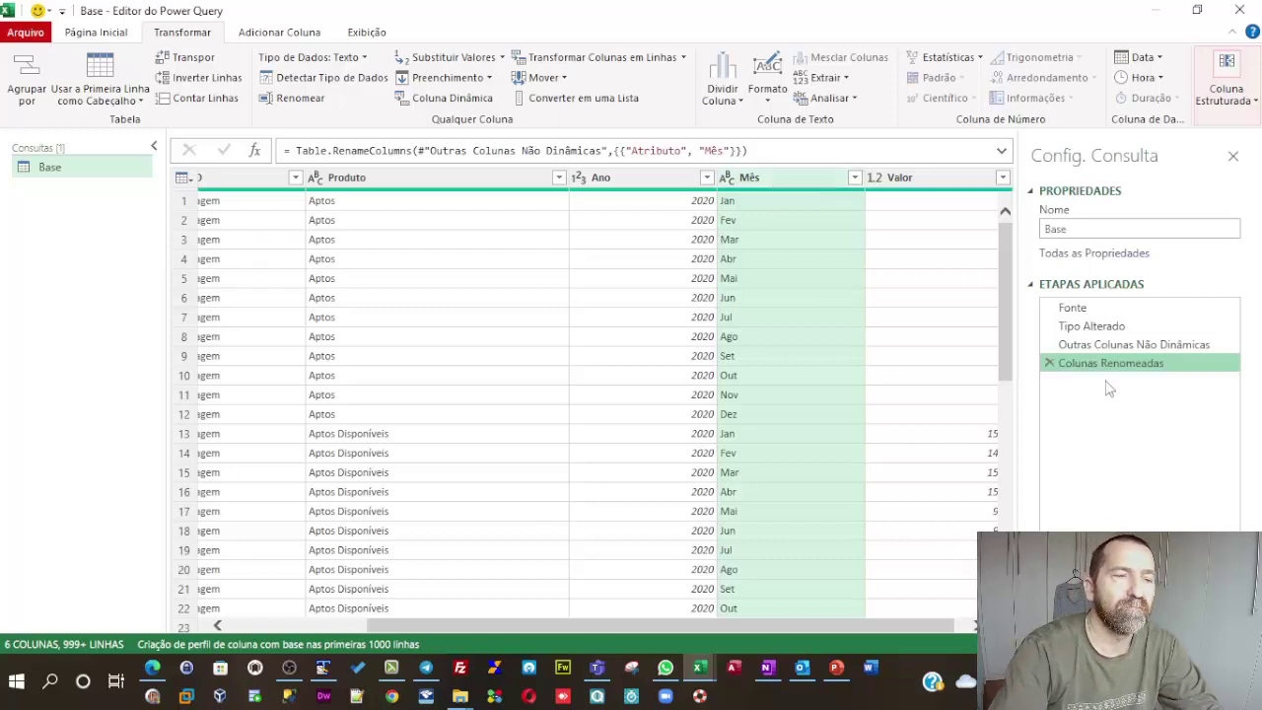
click(95, 31)
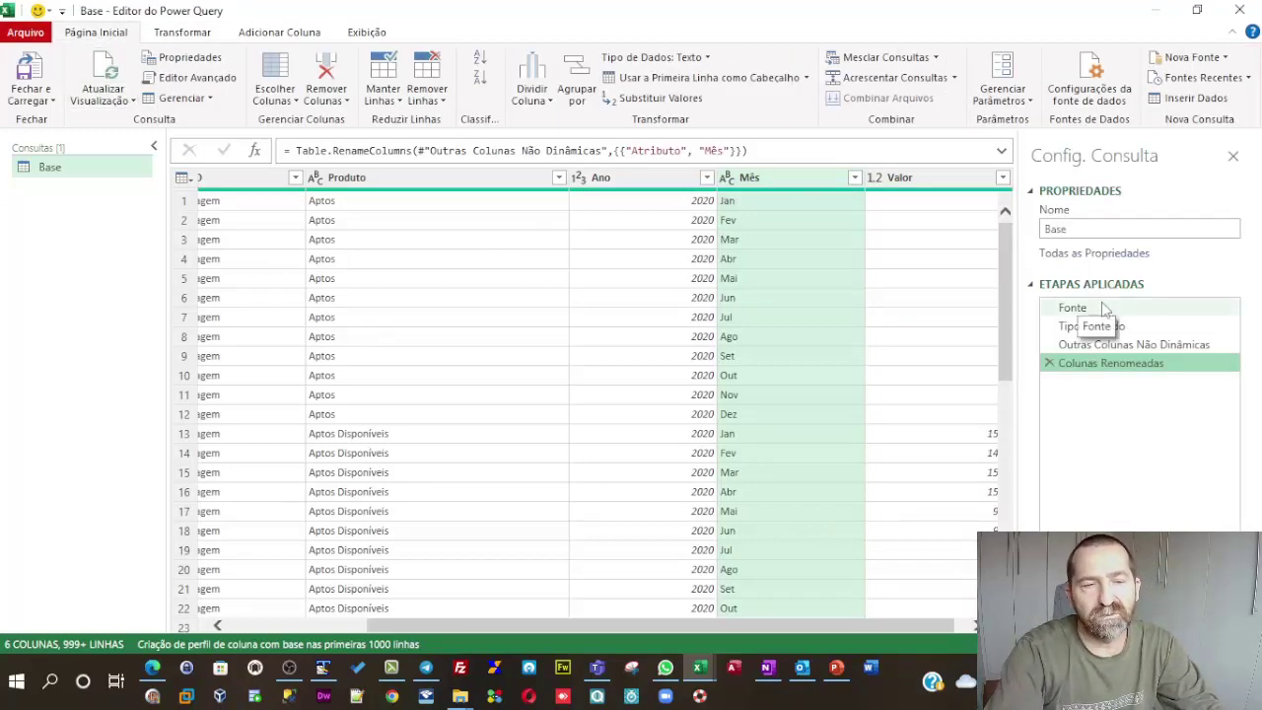
- Close and load the Base query, bringing 24.840 rows into a new Base sheet
click(47, 97)
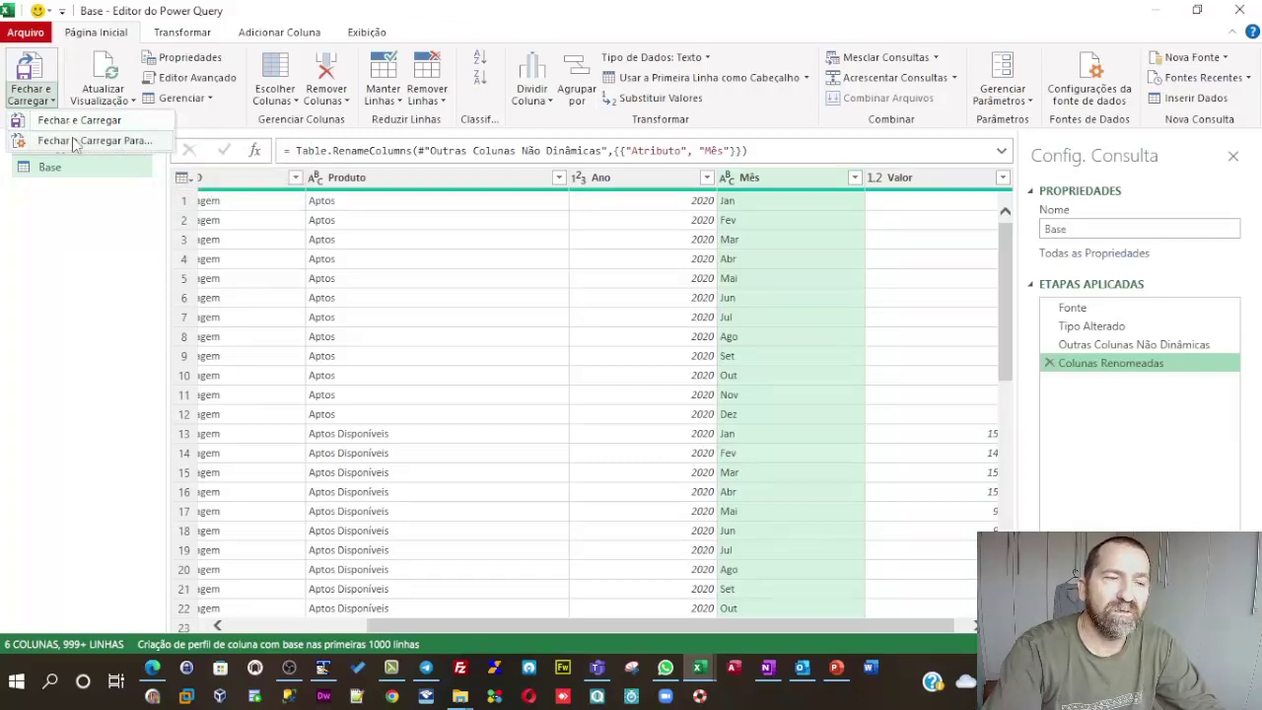
click(76, 122)
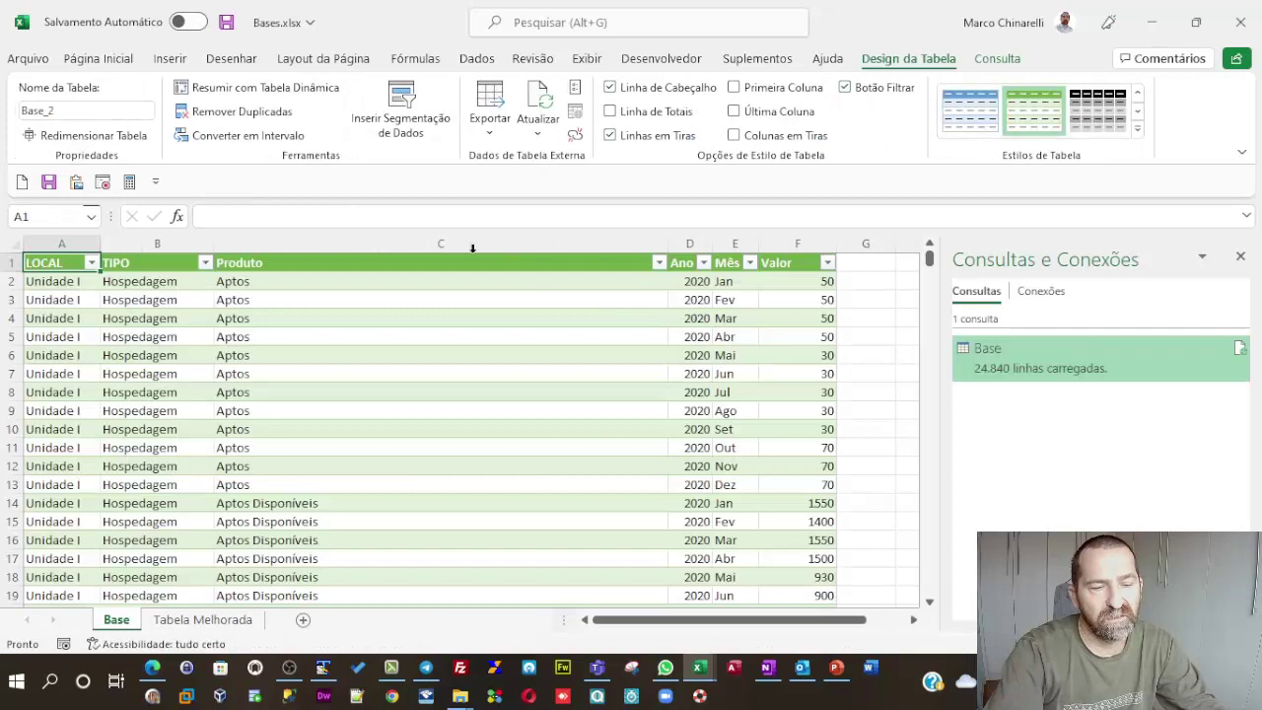
- Flip between the Base and Tabela Melhorada sheets to compare their layouts
click(202, 621)
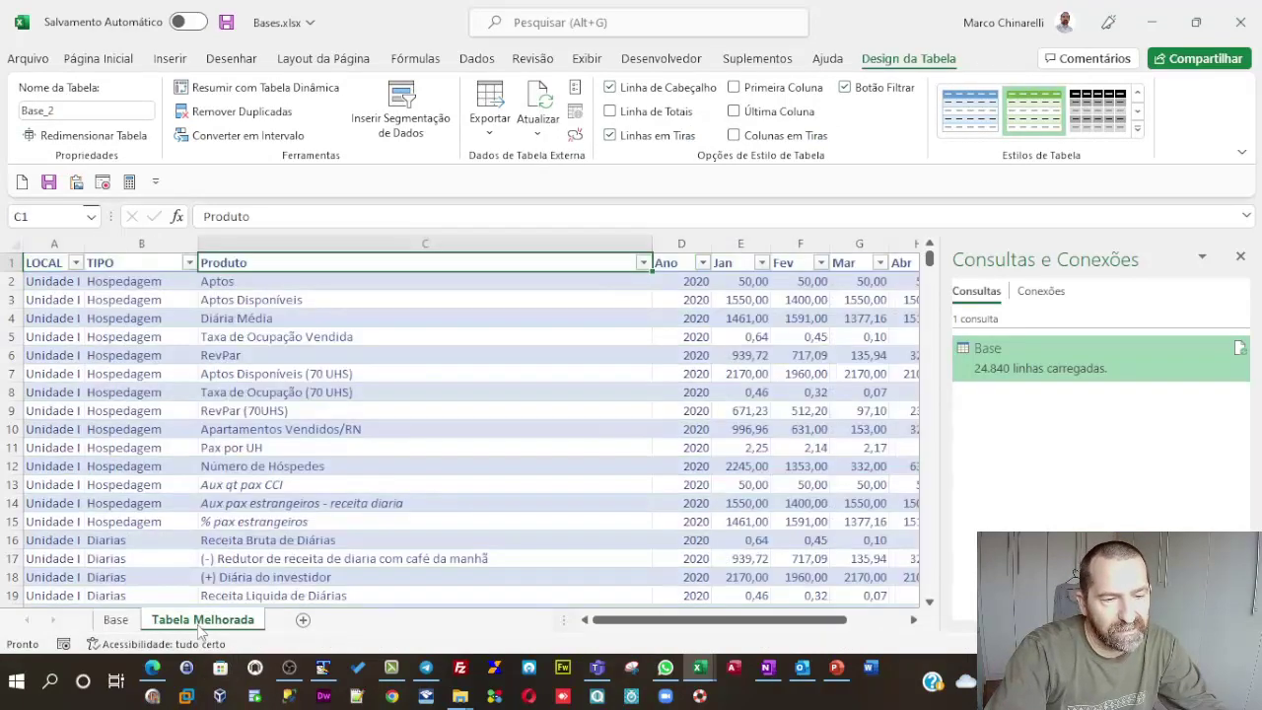
click(116, 621)
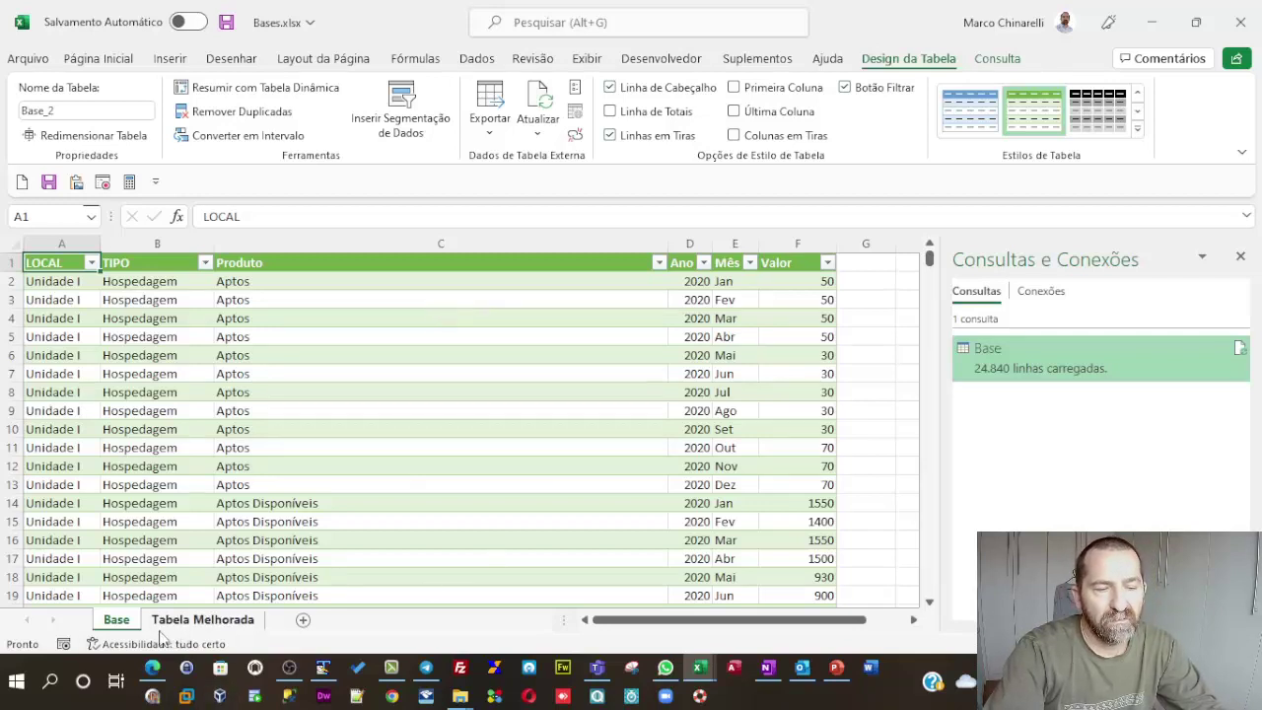
click(252, 621)
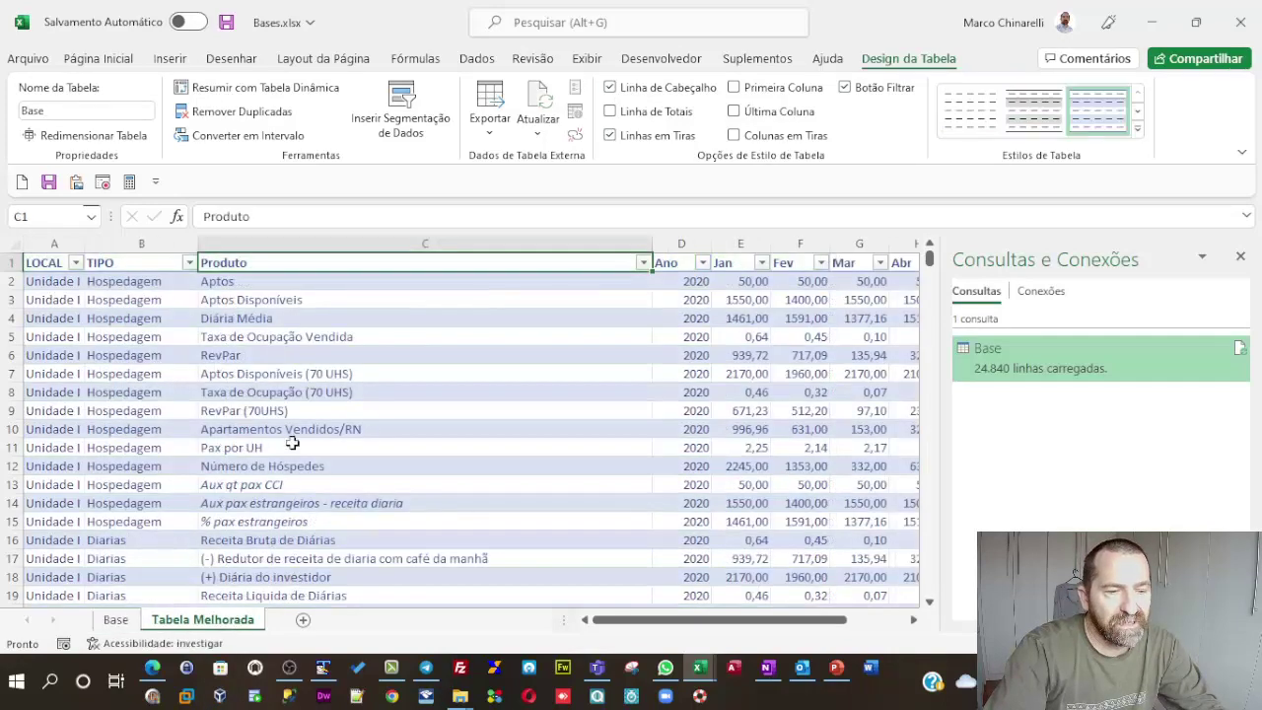
click(115, 621)
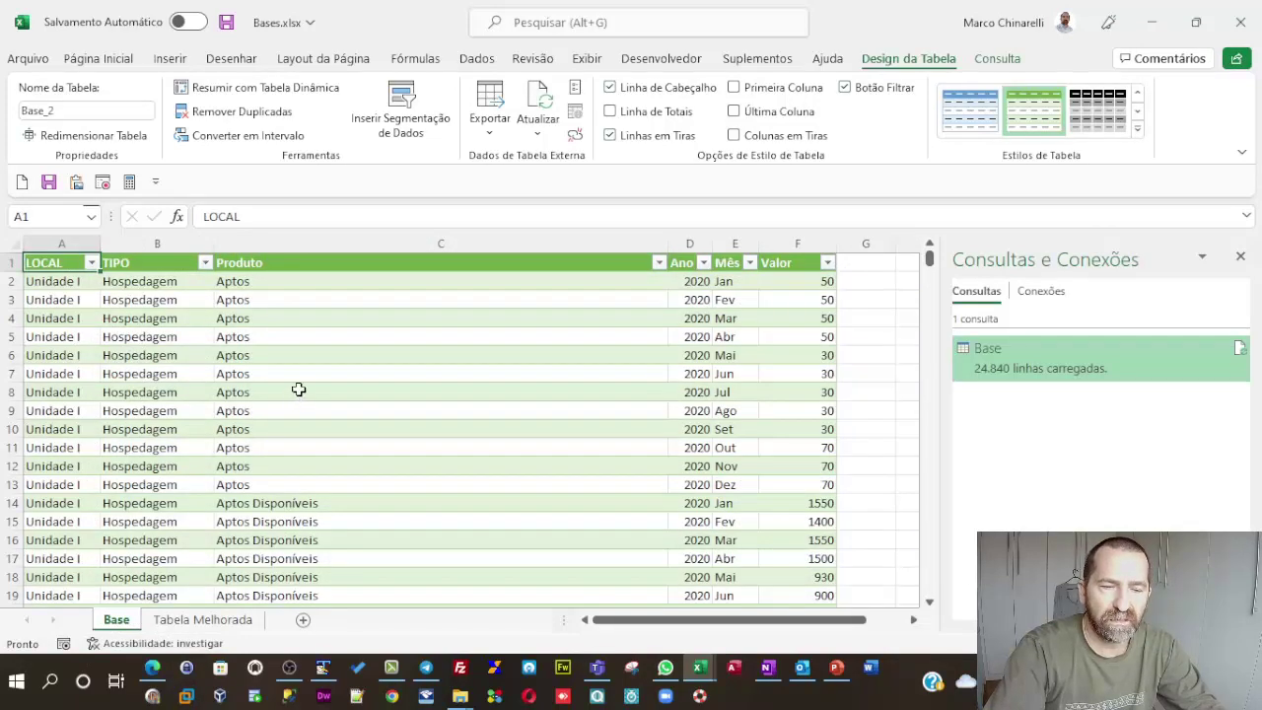
scroll(279, 378, down, 3)
scroll(262, 408, down, 1)
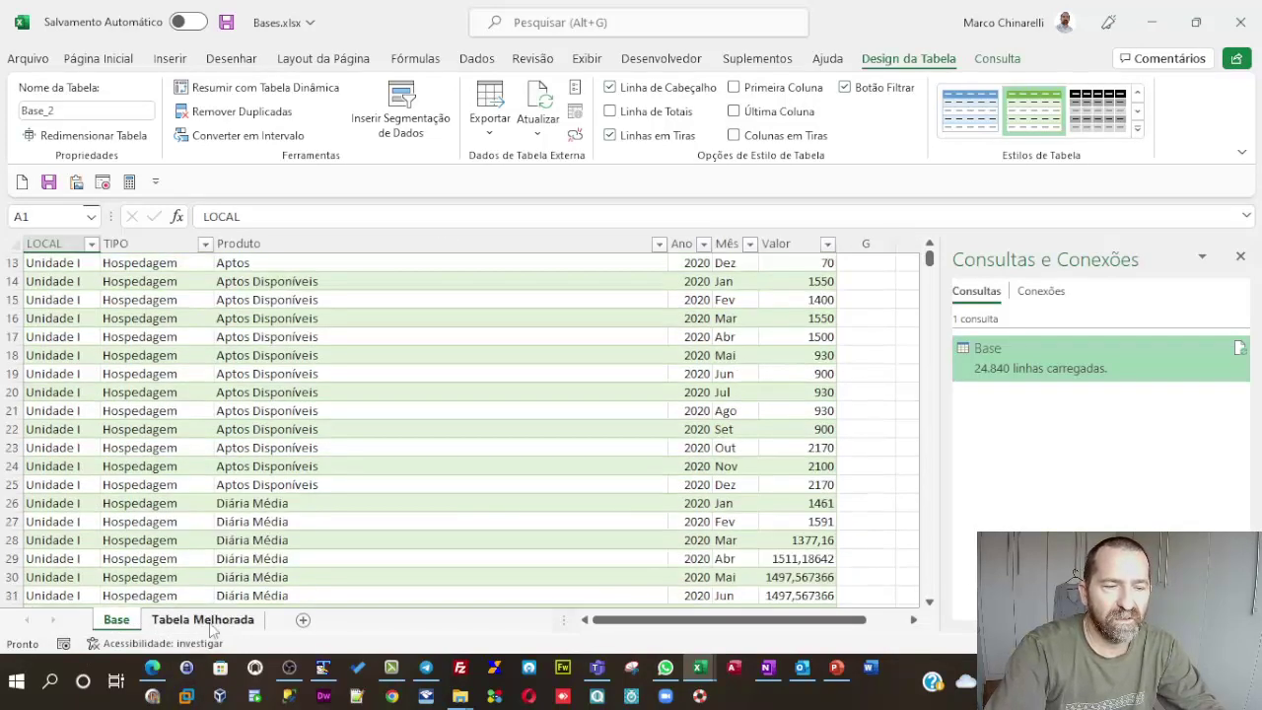
- On Tabela Melhorada, jump from the TIPO column to the table's last row, 2071
click(202, 619)
click(108, 314)
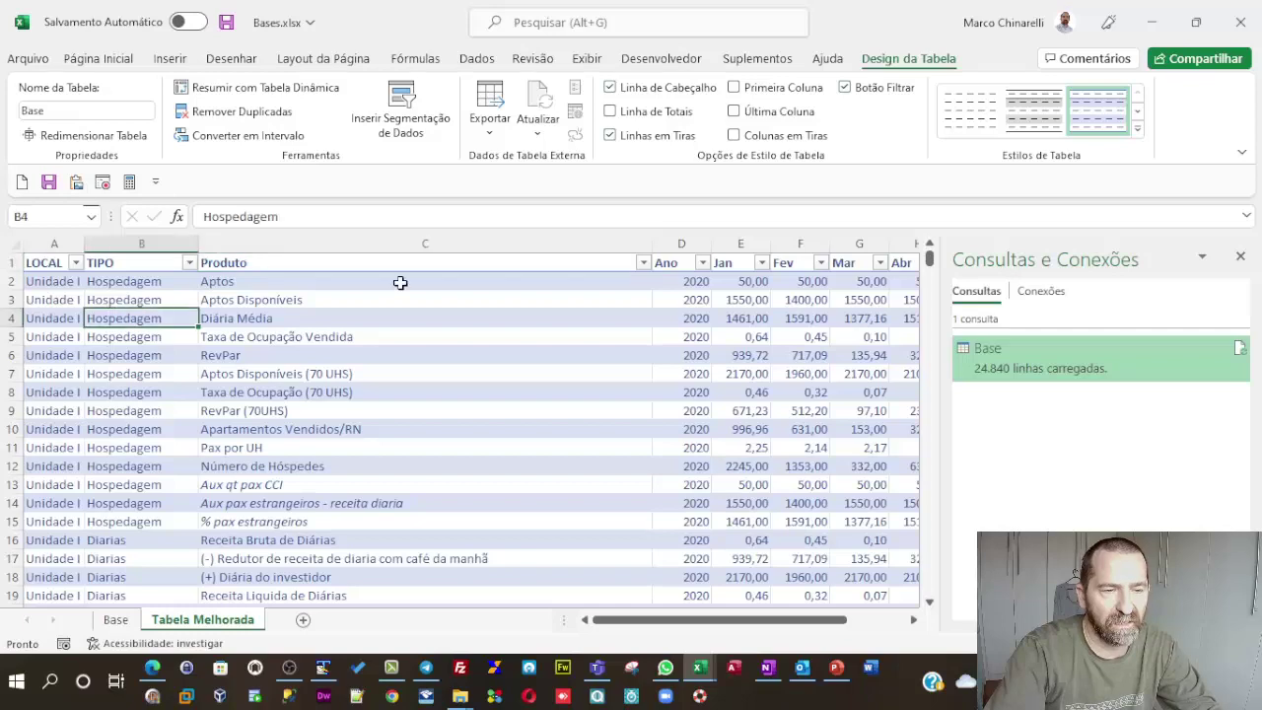
key(ctrl+Down)
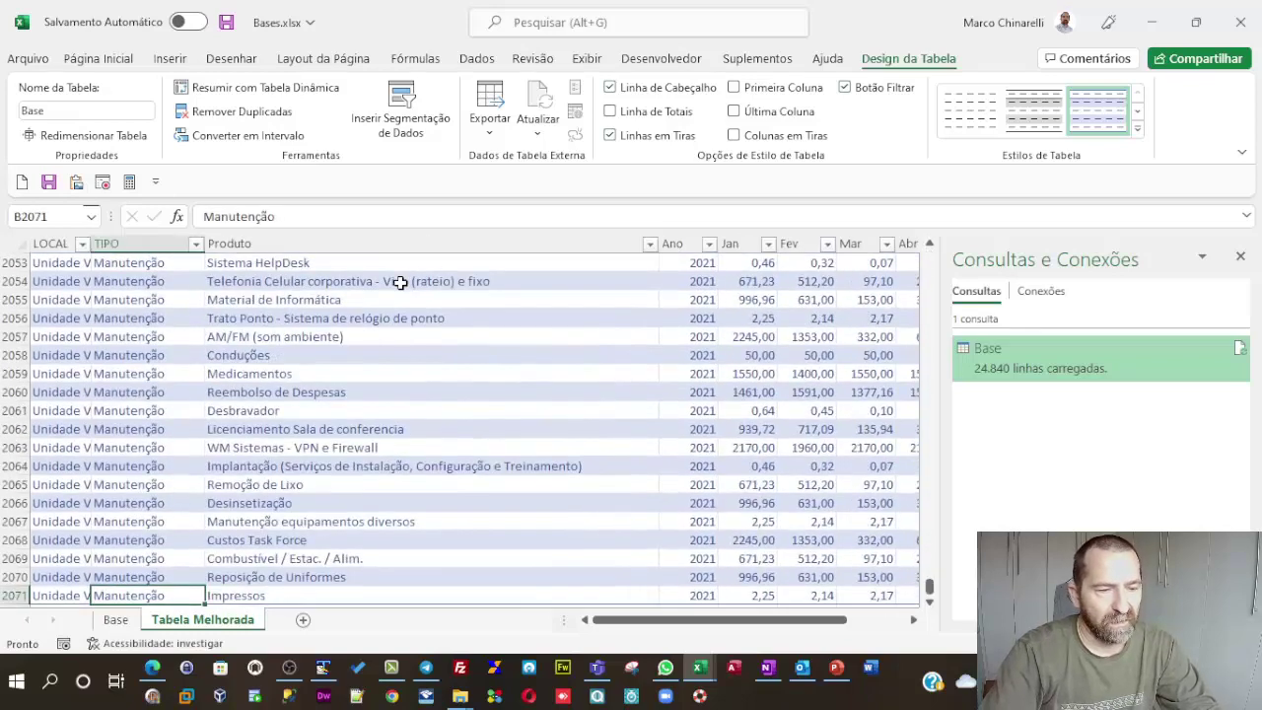
key(Down)
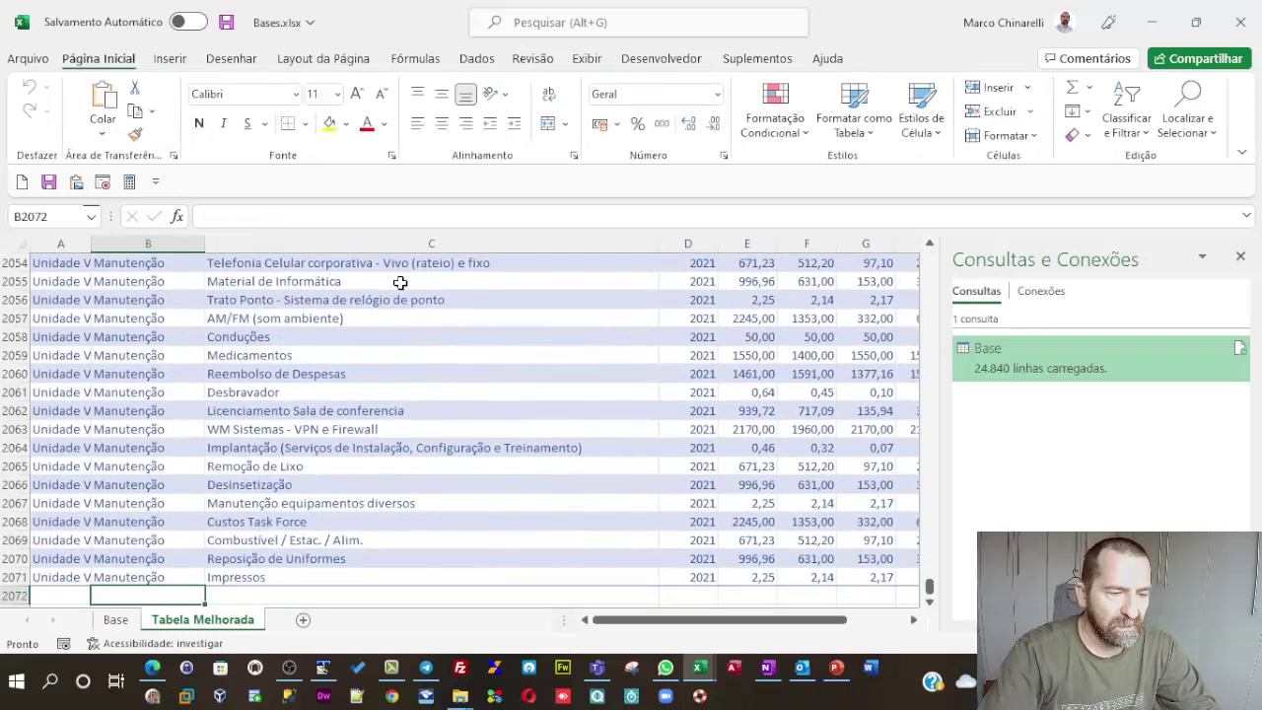
key(Up)
key(Up)
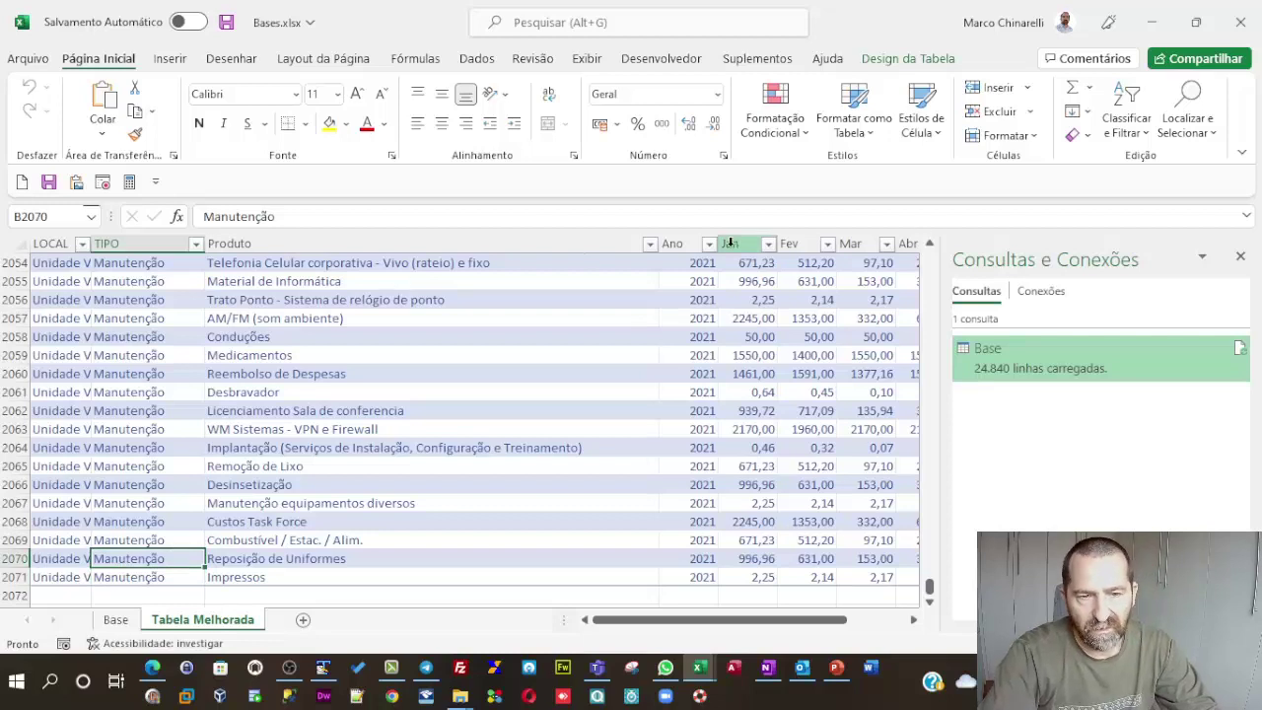
- Filter the Ano column to 2020 only, showing 1035 of 2070 records, then scroll to the top
click(709, 244)
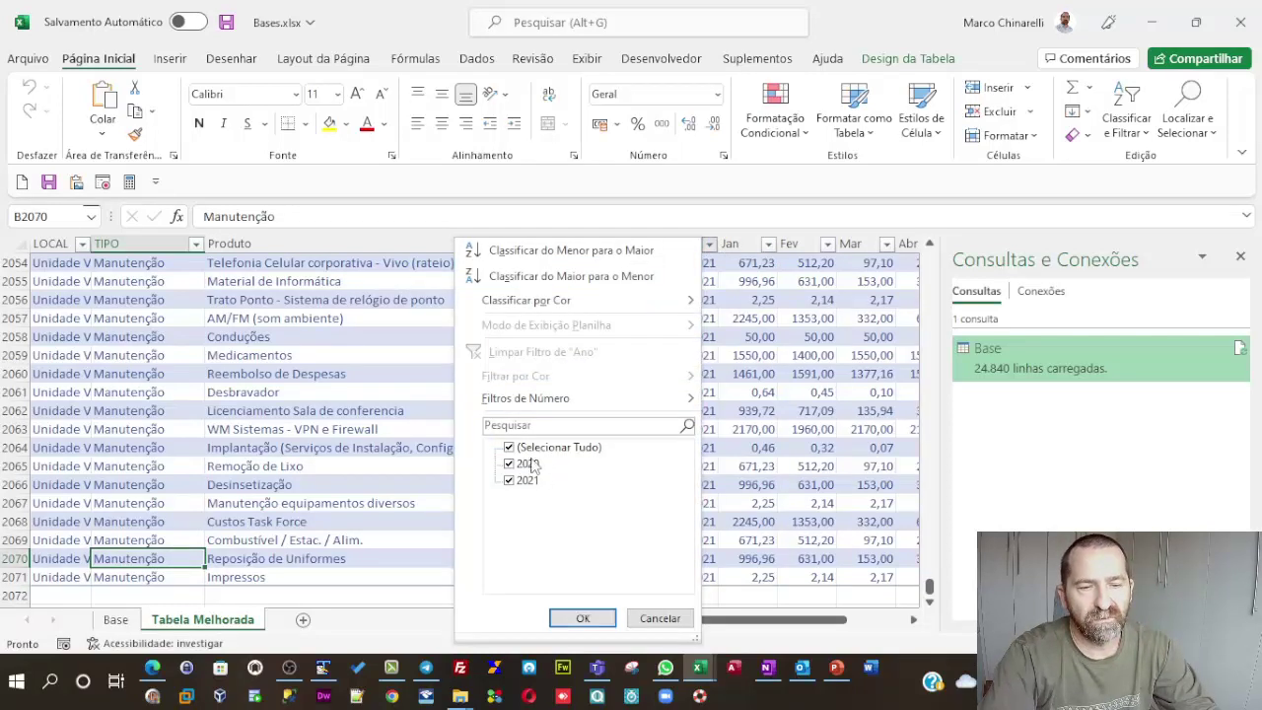
click(514, 466)
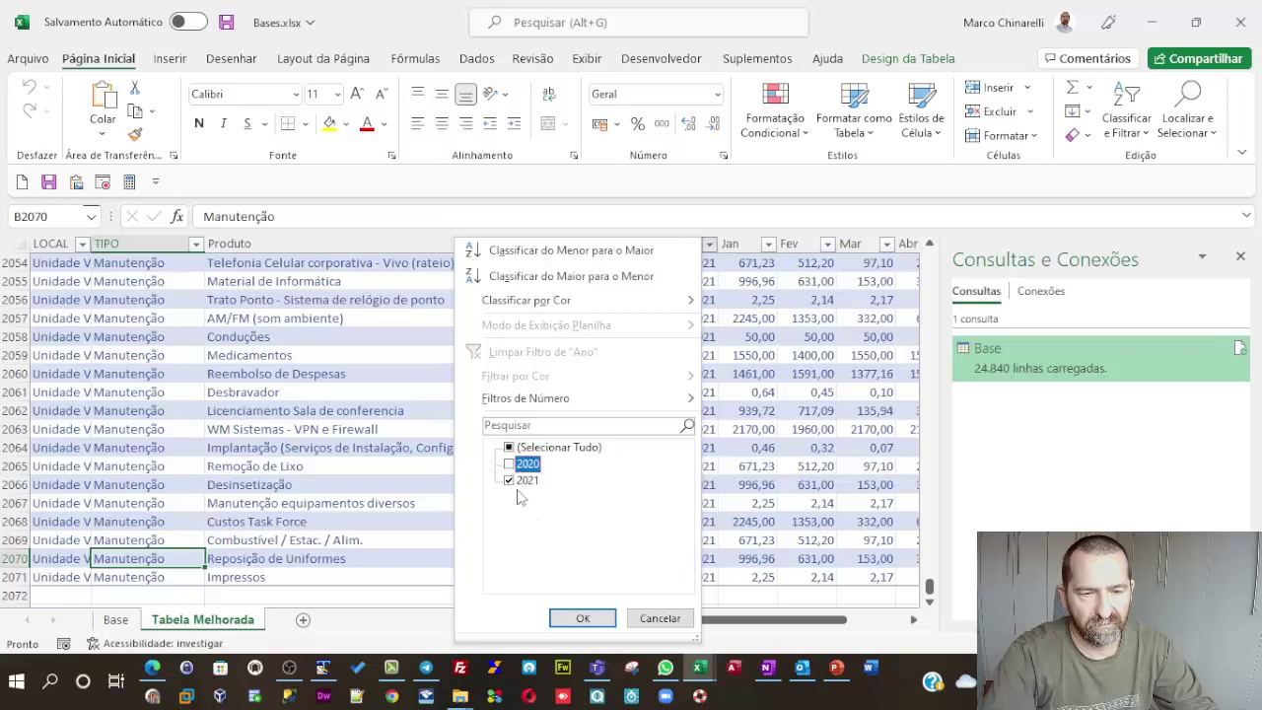
click(511, 448)
click(510, 448)
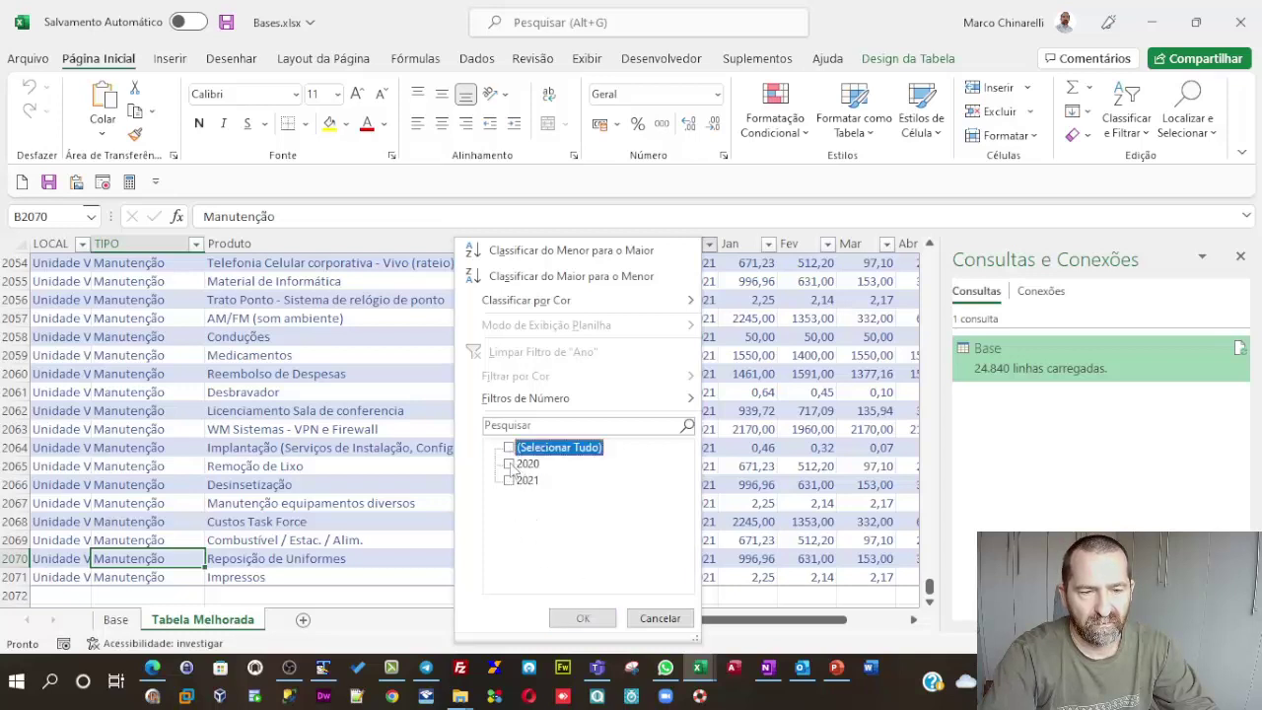
click(510, 463)
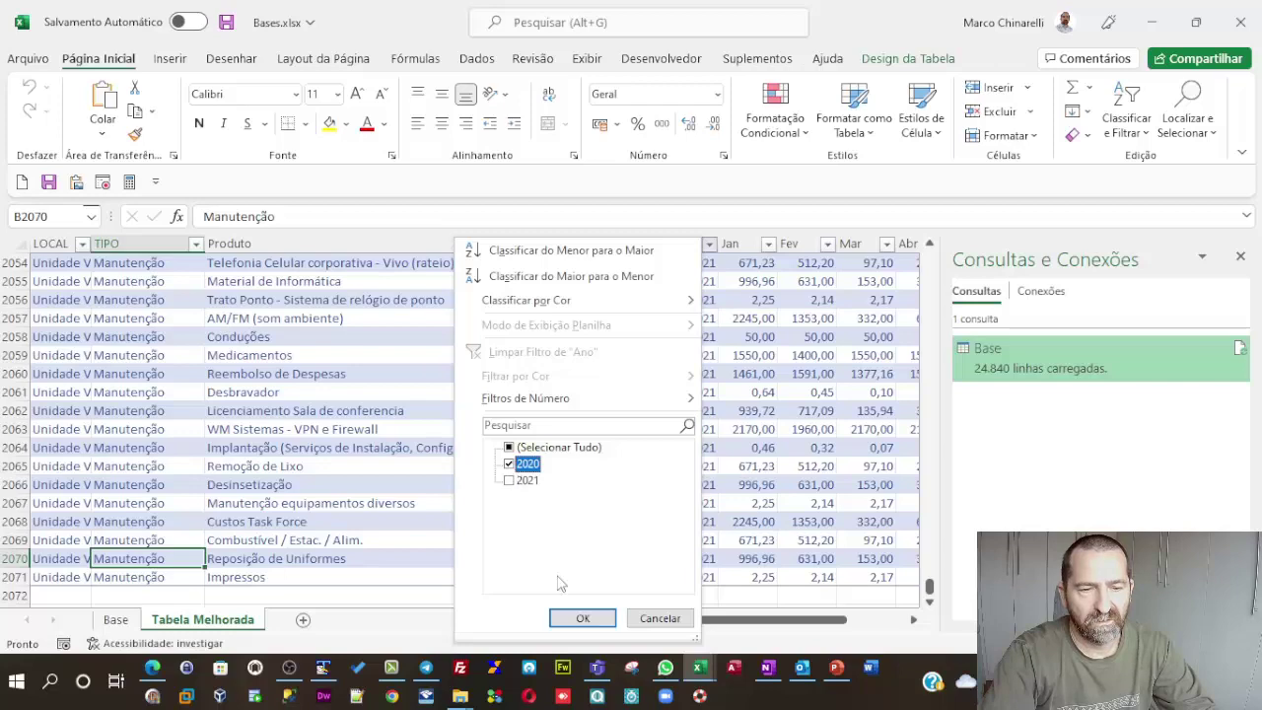
click(581, 617)
scroll(702, 434, up, 11)
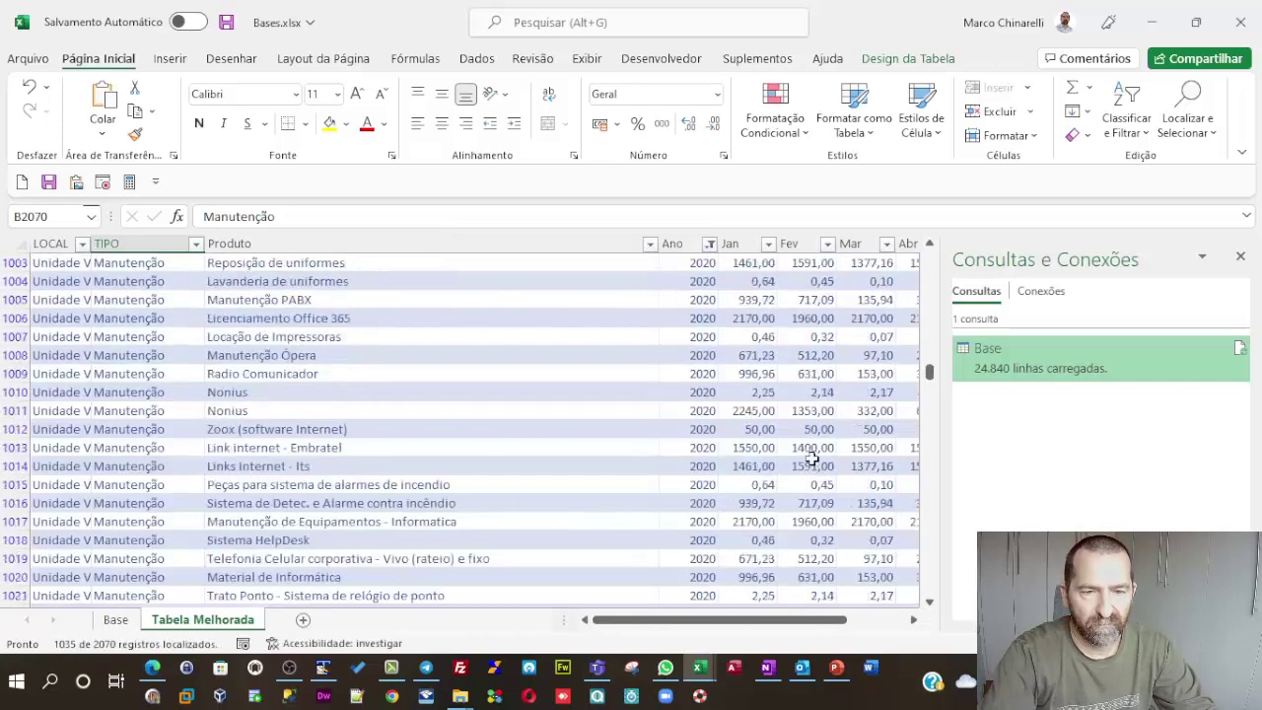
scroll(933, 391, up, 3)
drag(929, 373, 929, 251)
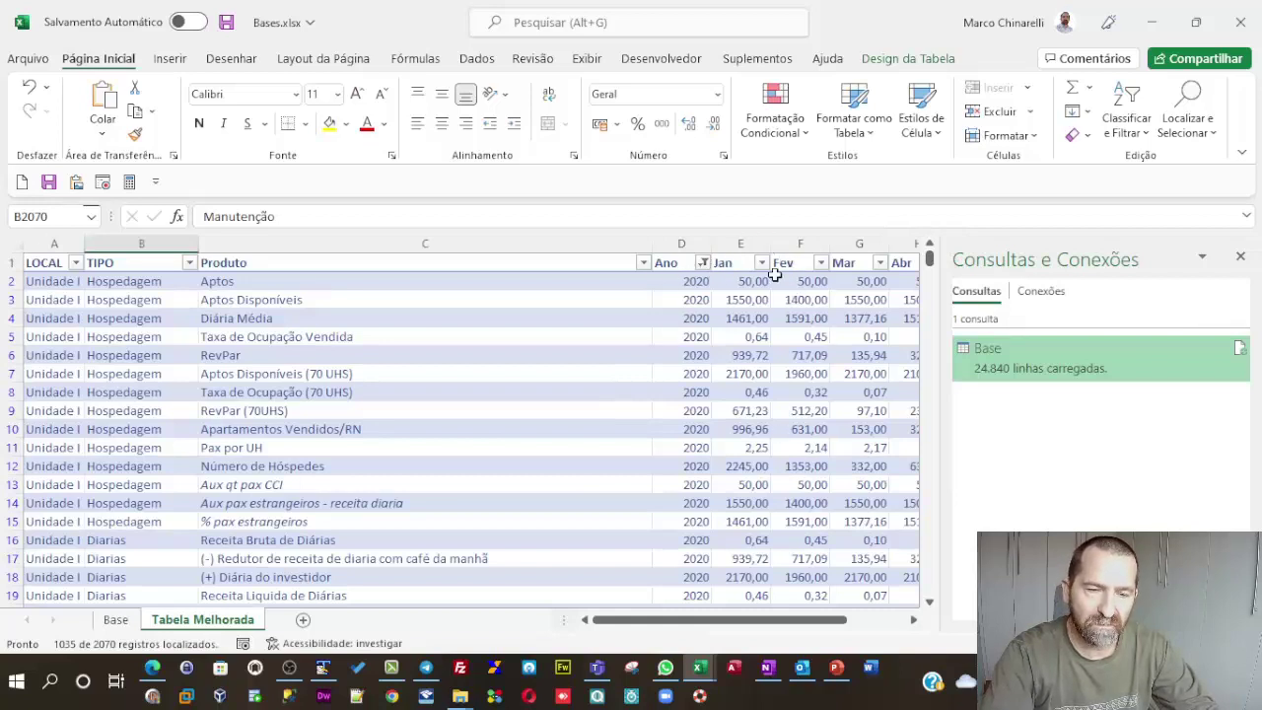
- Select and delete all the filtered 2020 rows from Tabela Melhorada
click(5, 281)
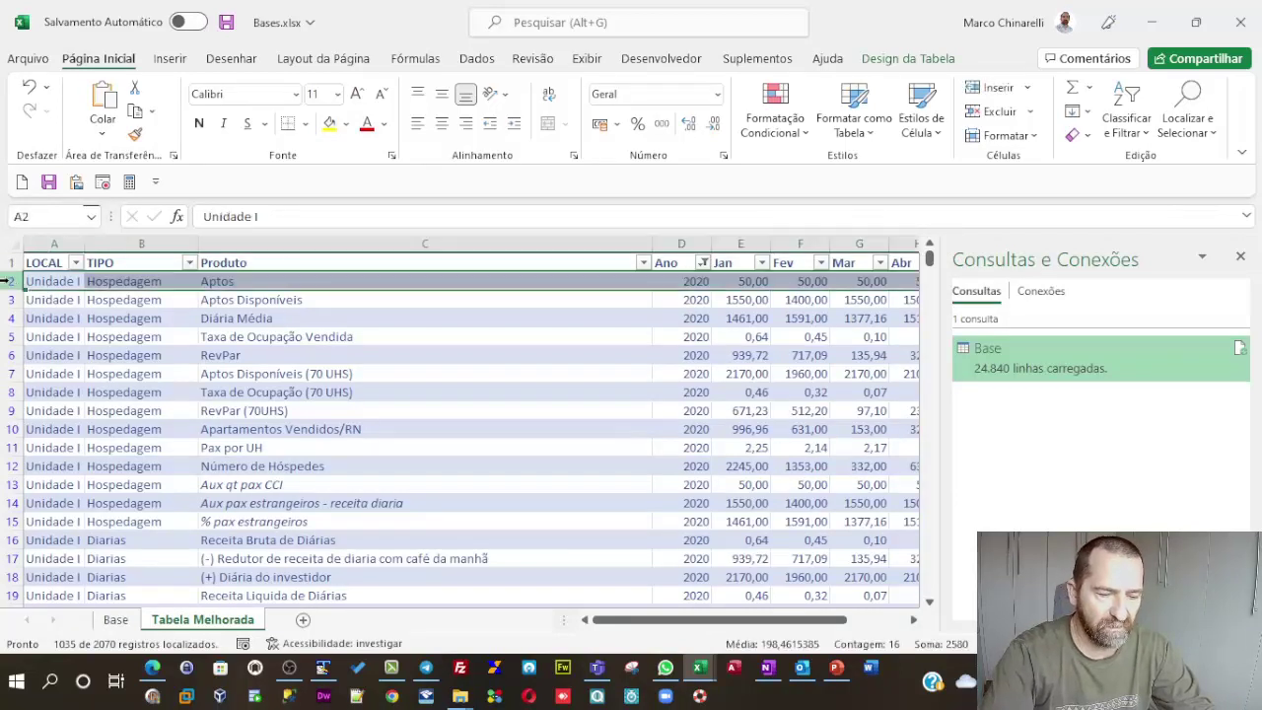
key(ctrl+shift+Down)
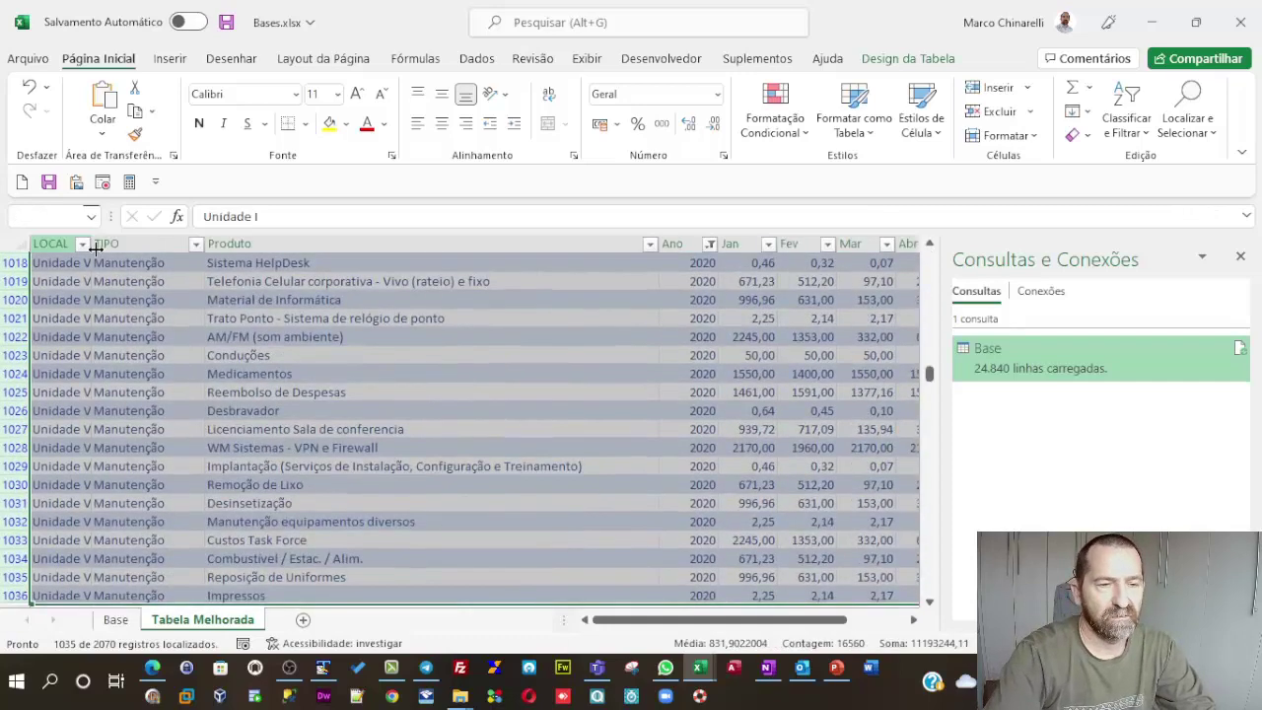
right_click(240, 313)
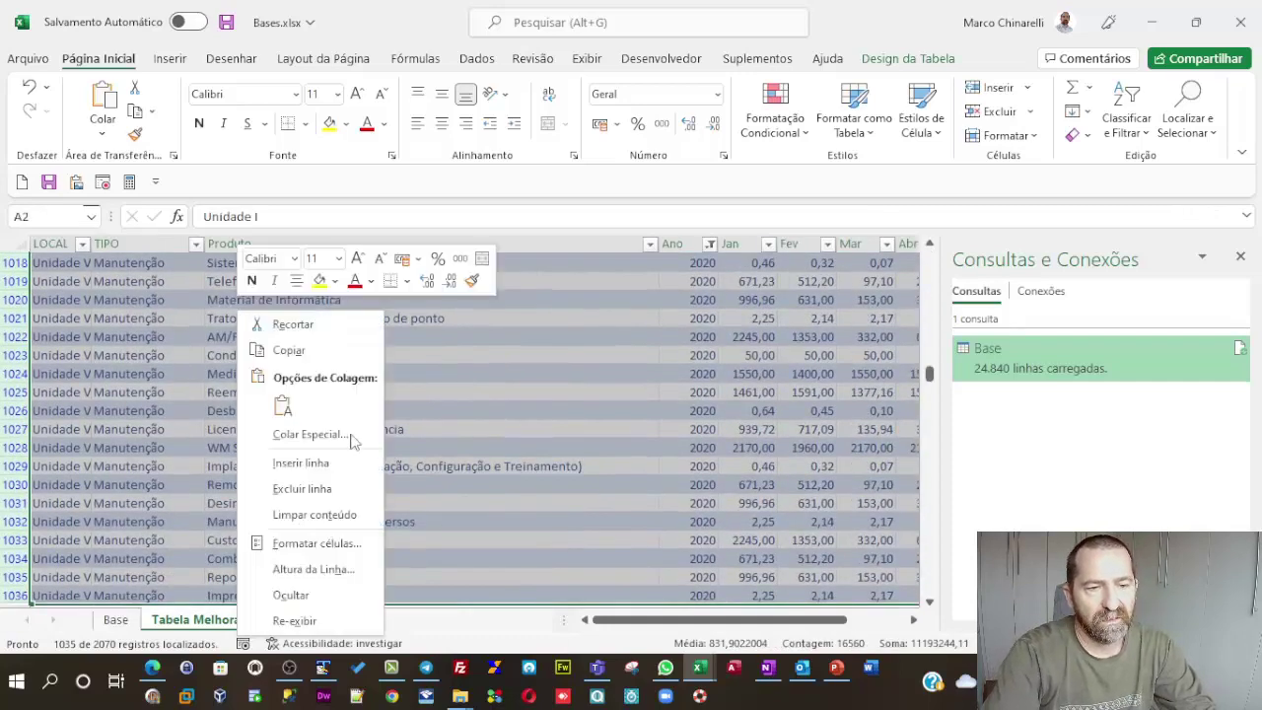
click(319, 498)
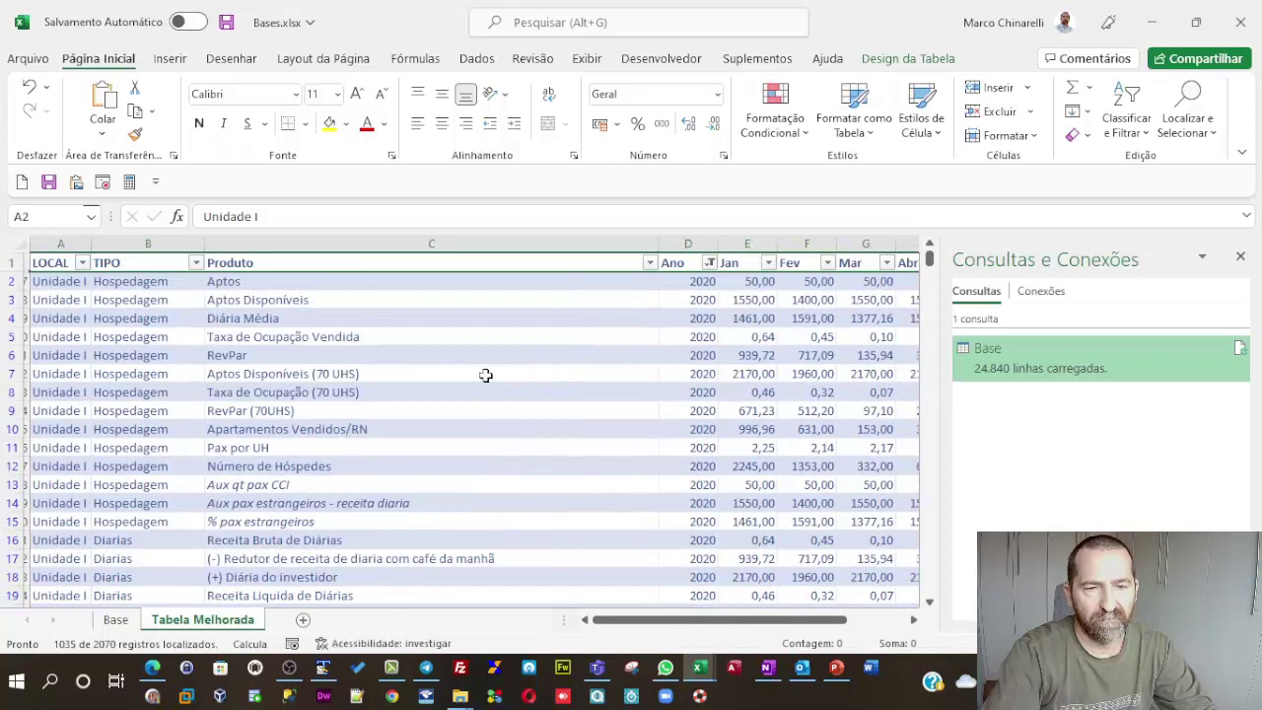
mouse_move(710, 262)
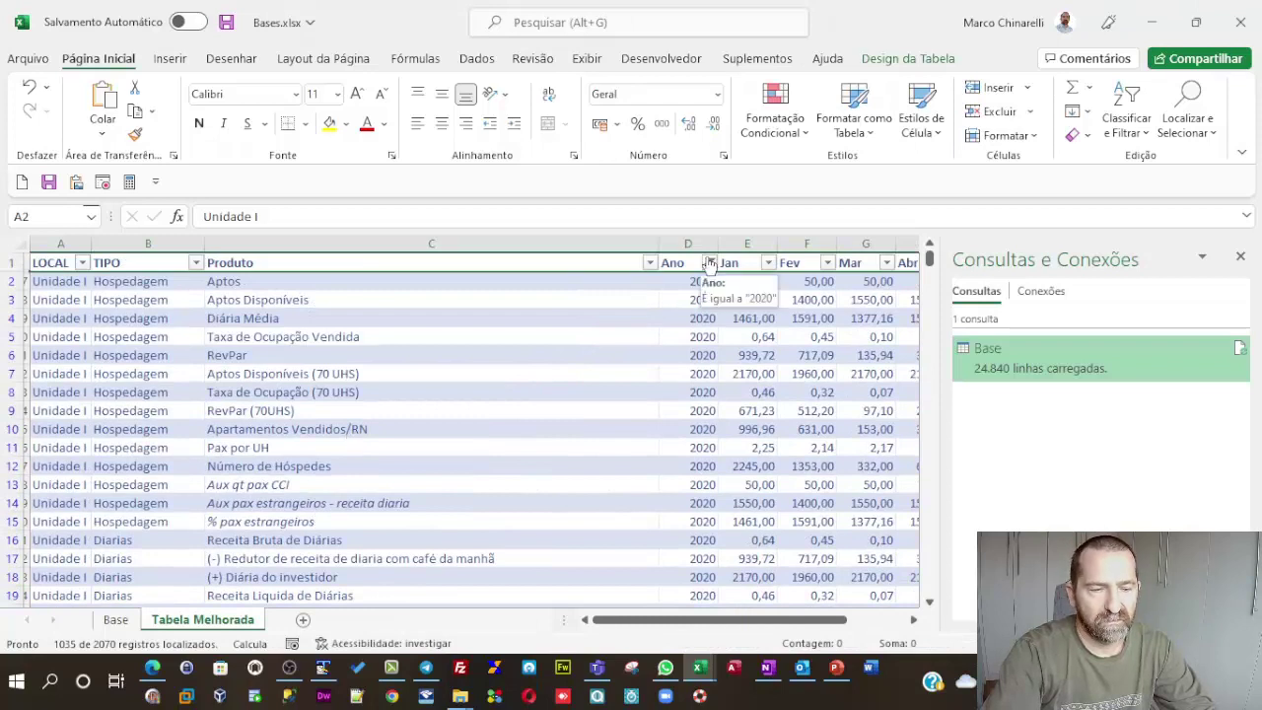
- Check the remaining Ano values and save the workbook
click(710, 263)
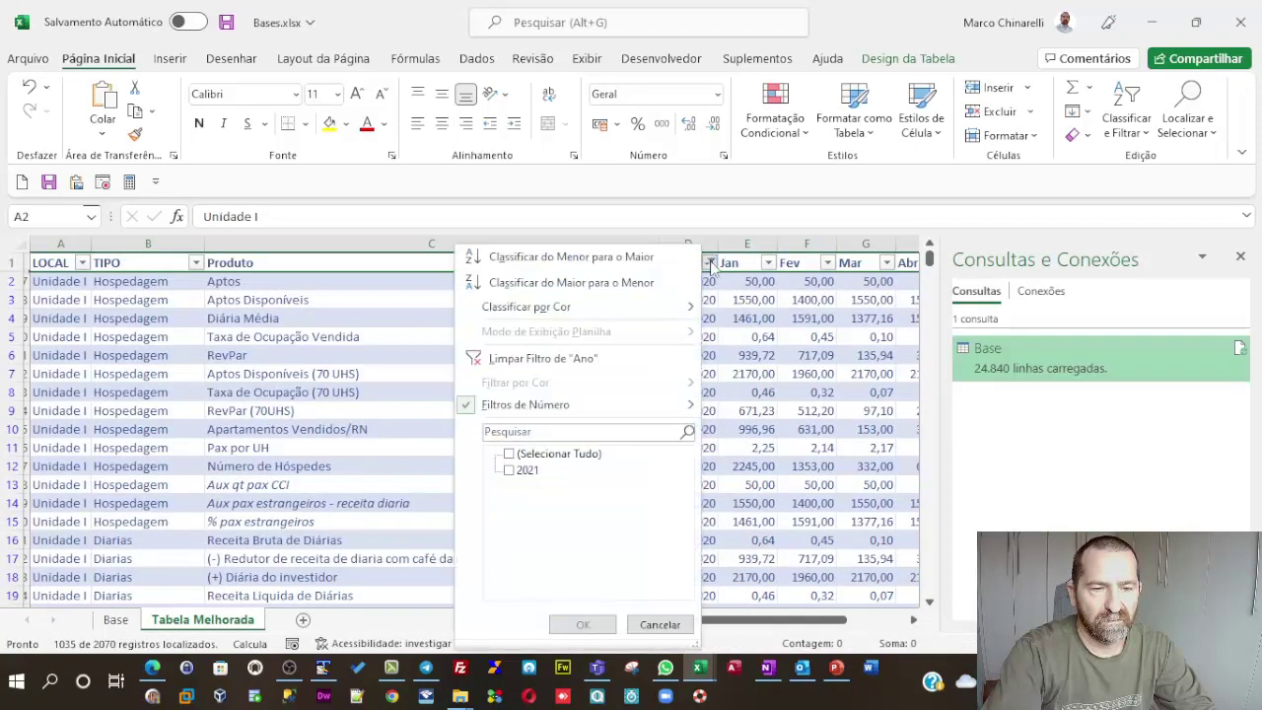
click(710, 263)
click(706, 317)
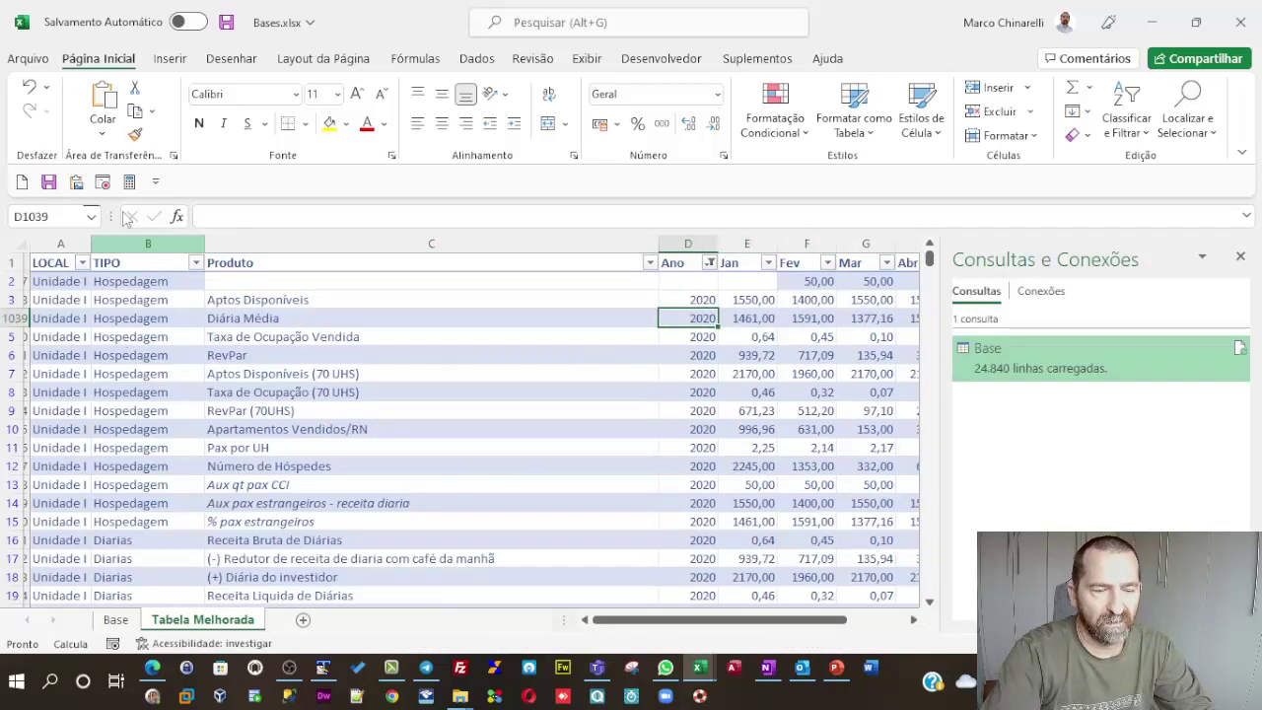
click(227, 24)
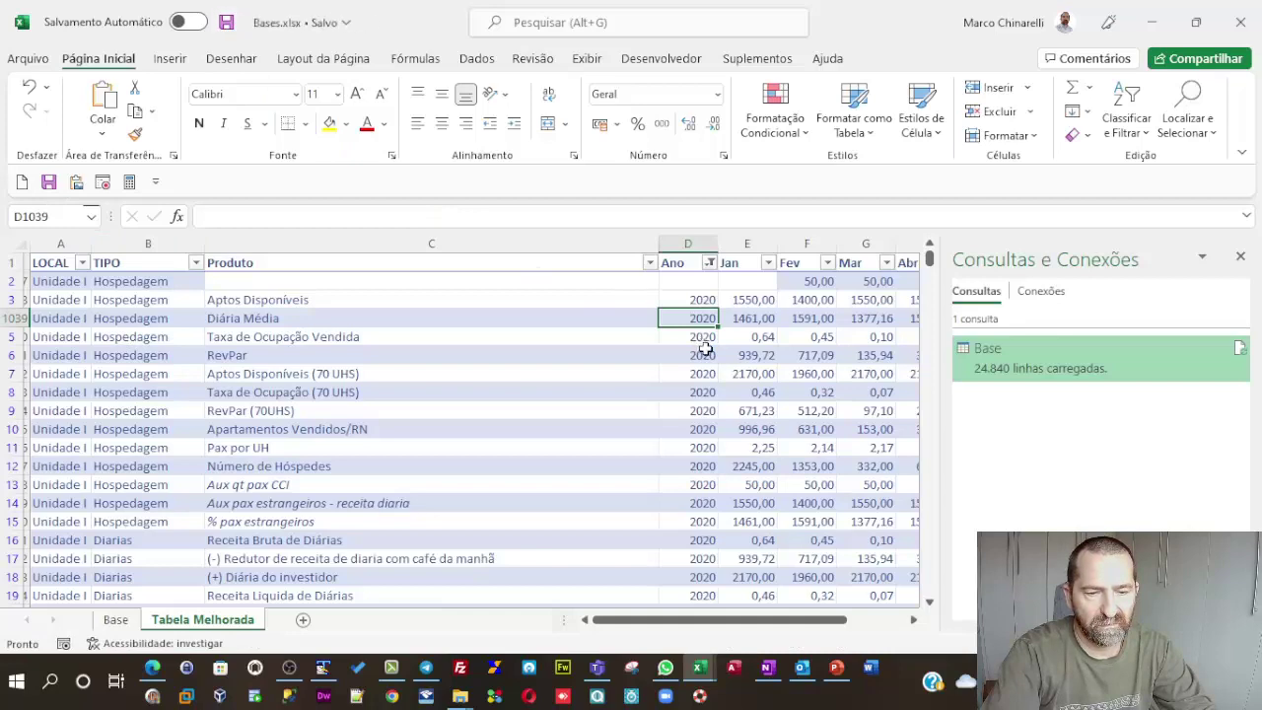
- Clear the Ano filter with Selecionar Tudo, then move to the Base sheet
click(116, 619)
click(203, 619)
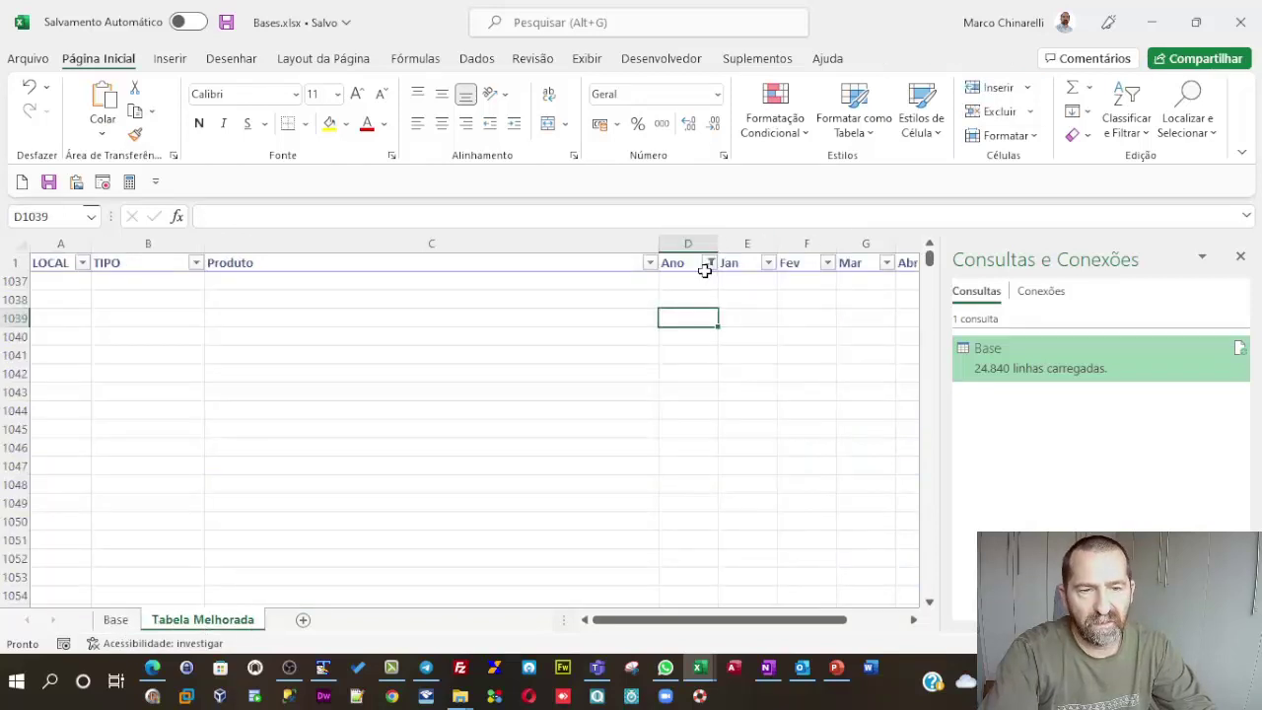
click(708, 262)
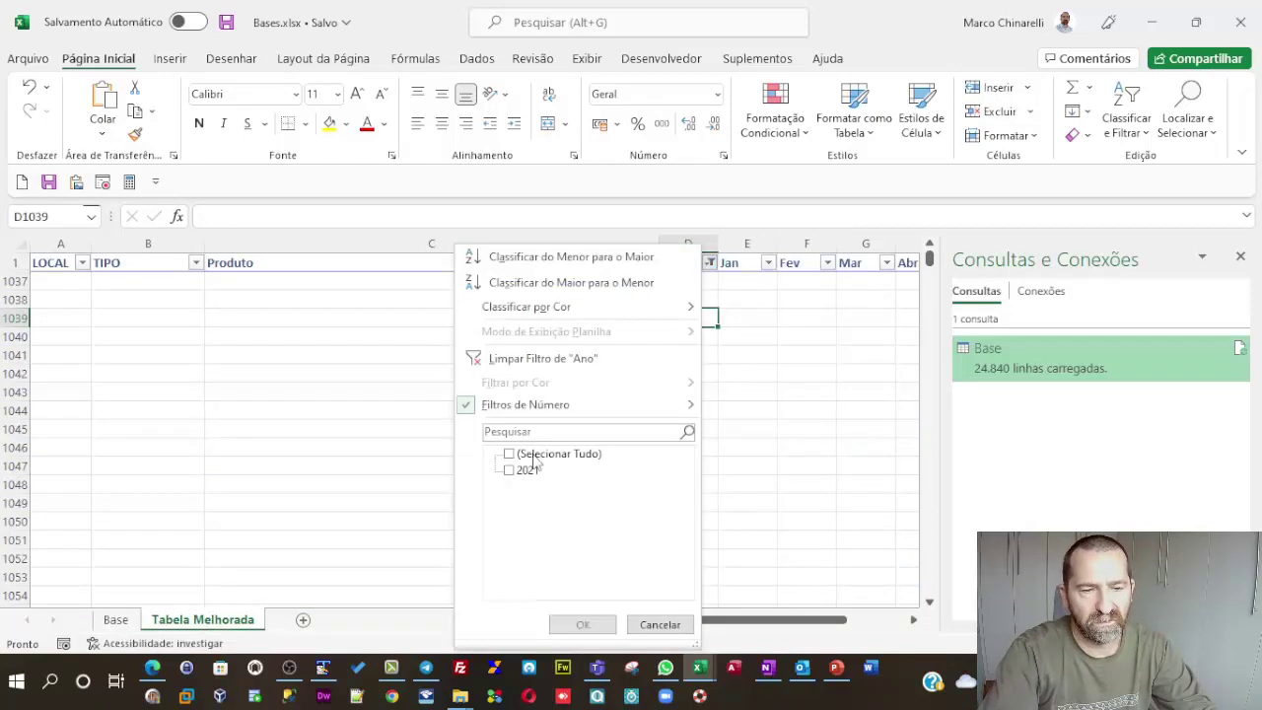
click(533, 456)
click(583, 624)
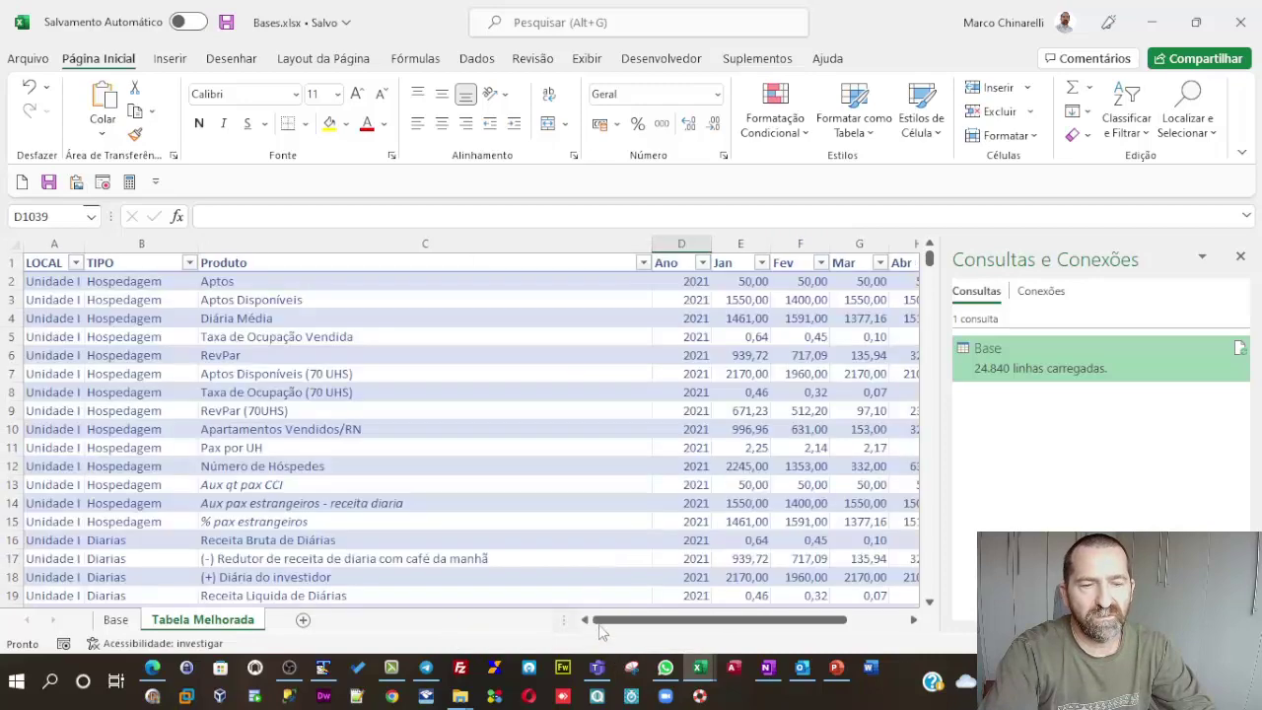
click(461, 503)
click(116, 619)
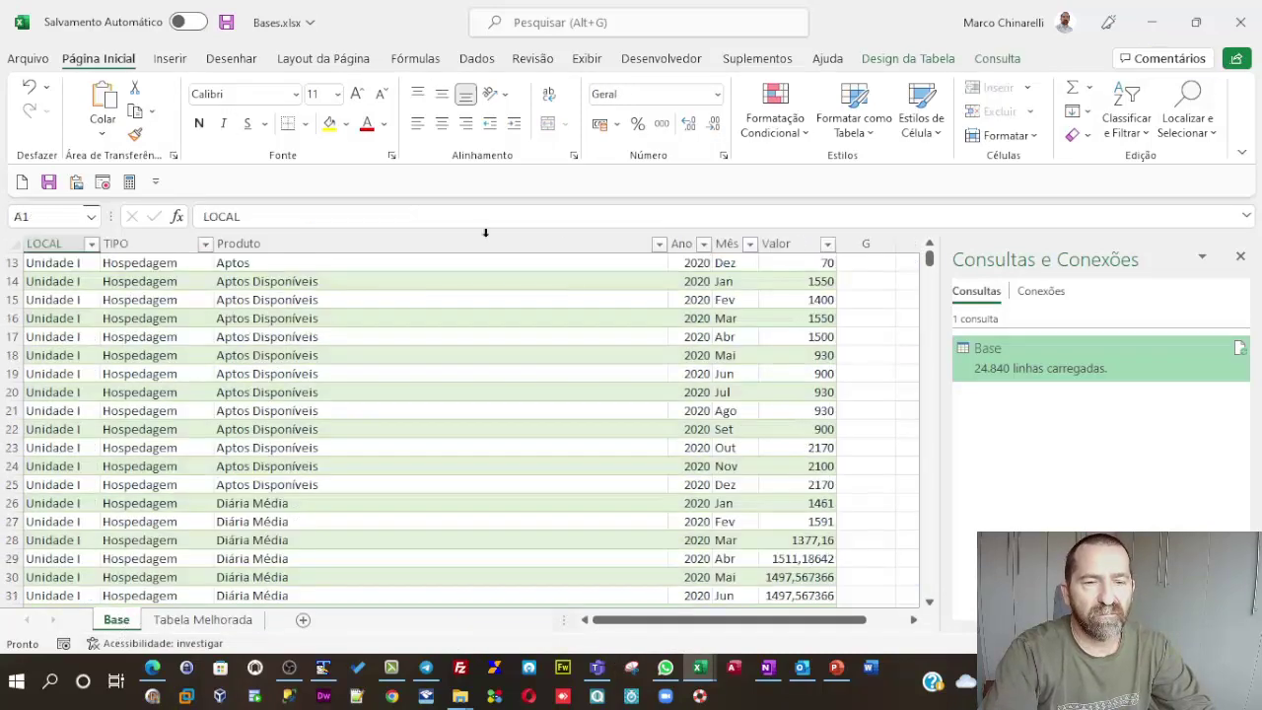
- Check the years in Base, then refresh all queries with Atualizar Tudo
click(702, 245)
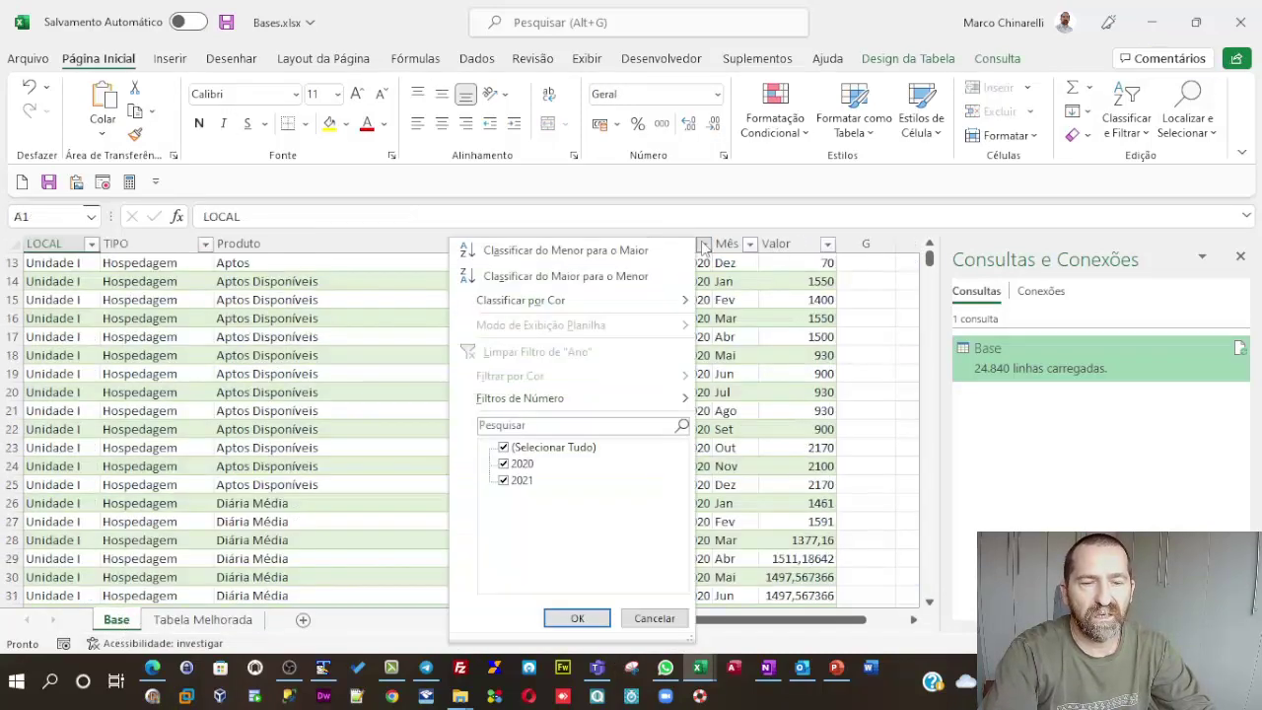
click(796, 312)
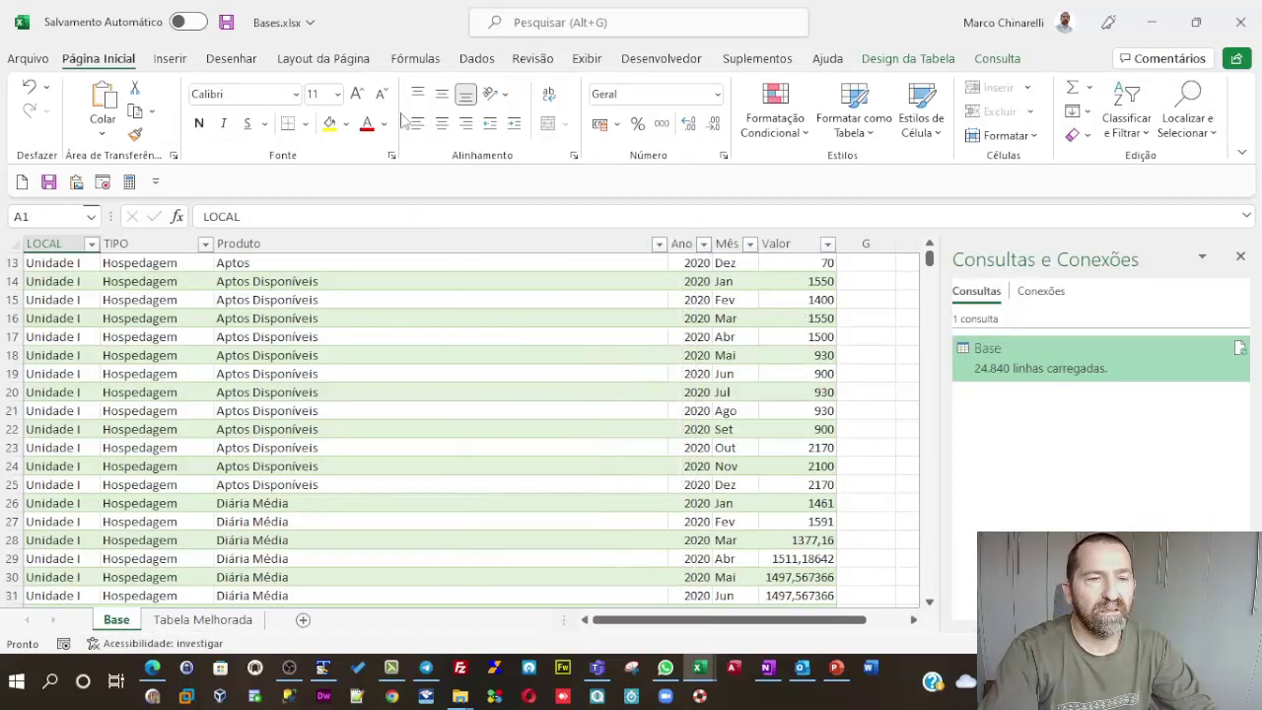
click(478, 61)
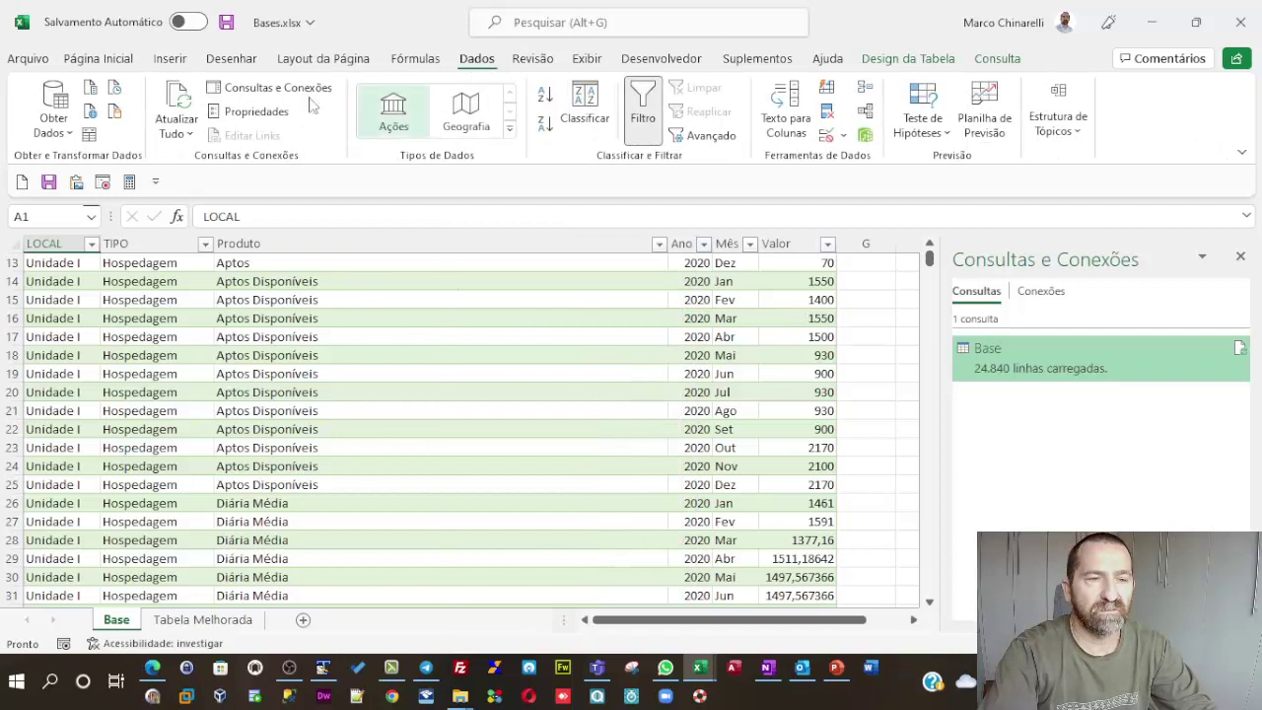
click(179, 111)
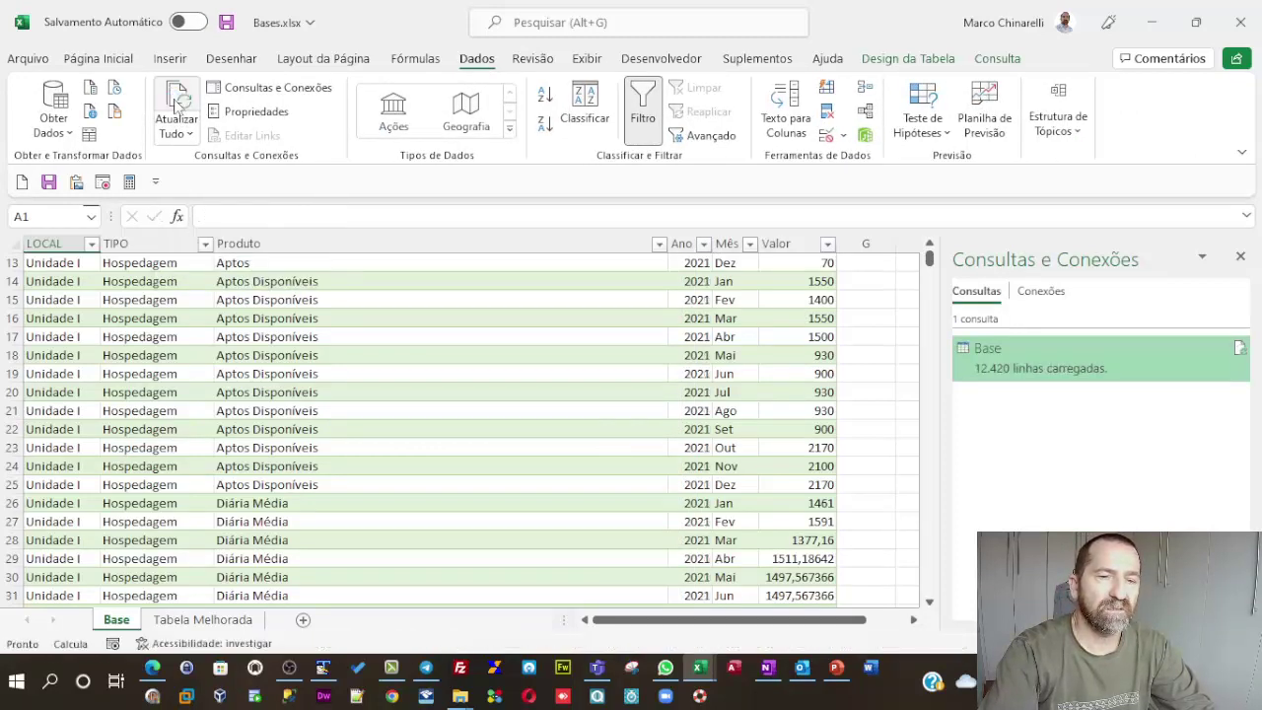
- Confirm Base now holds only 2021 (12.420 rows) and return to Tabela Melhorada
click(704, 245)
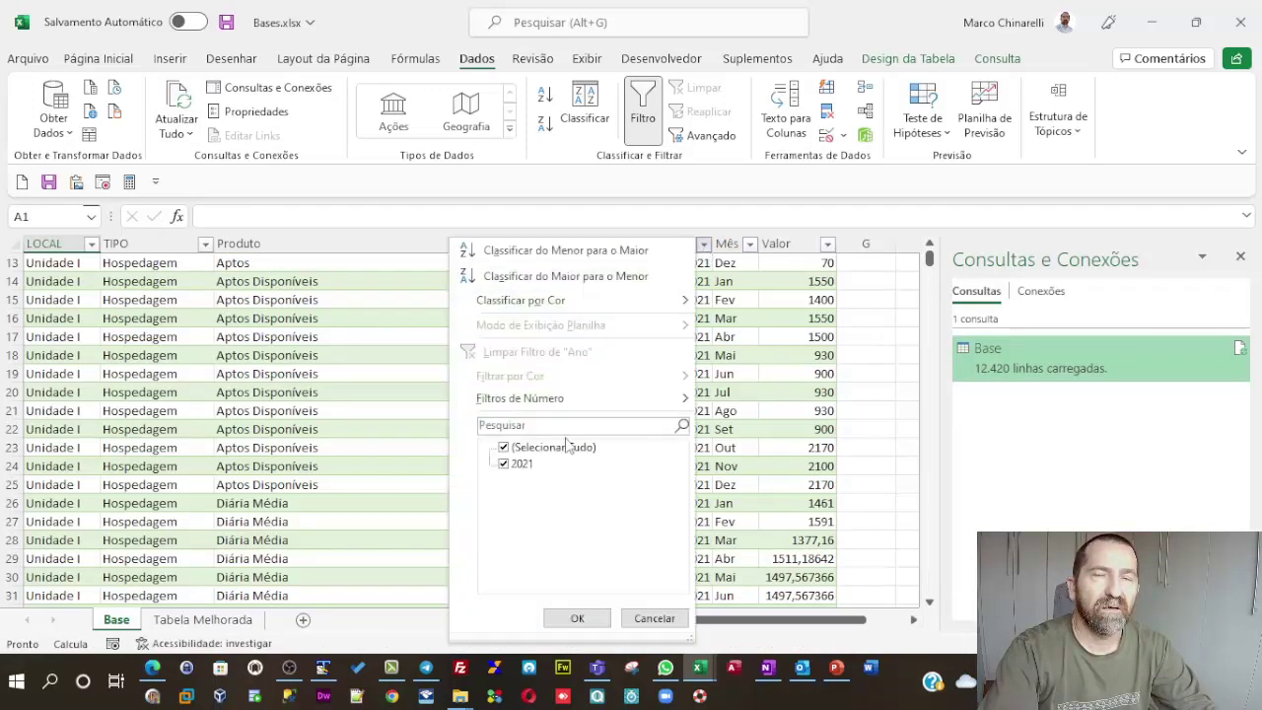
click(577, 618)
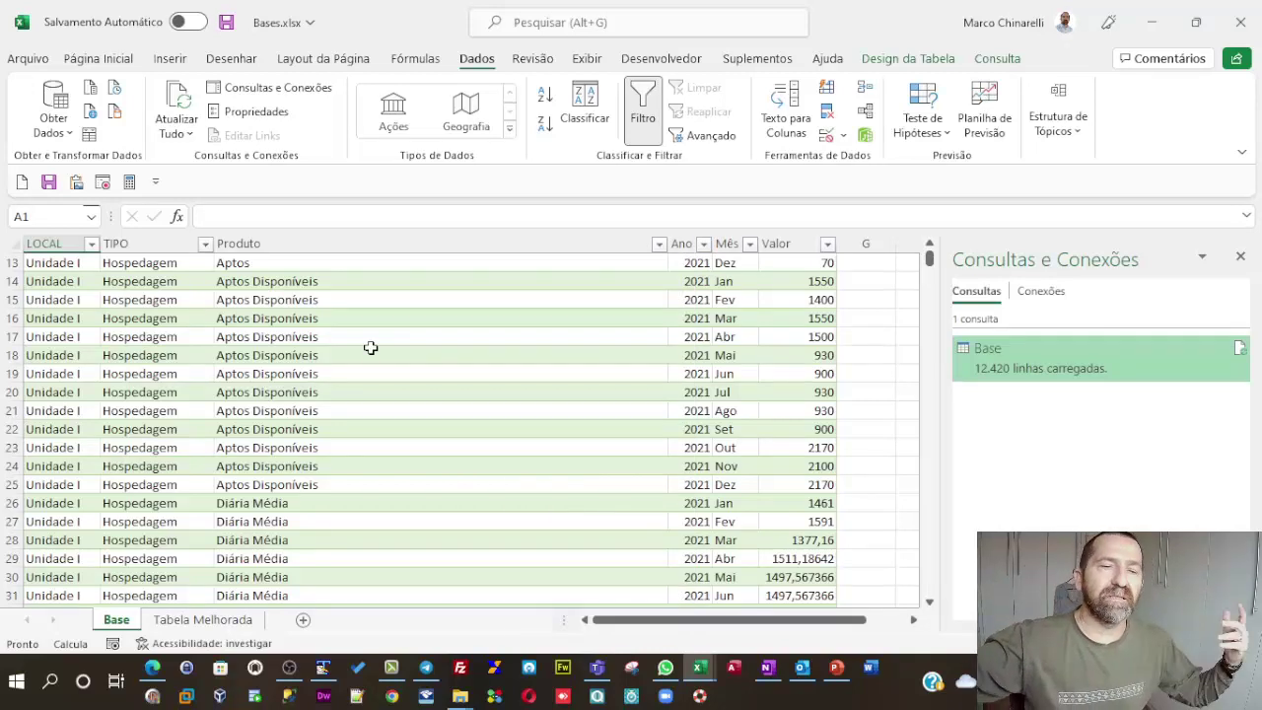
click(223, 617)
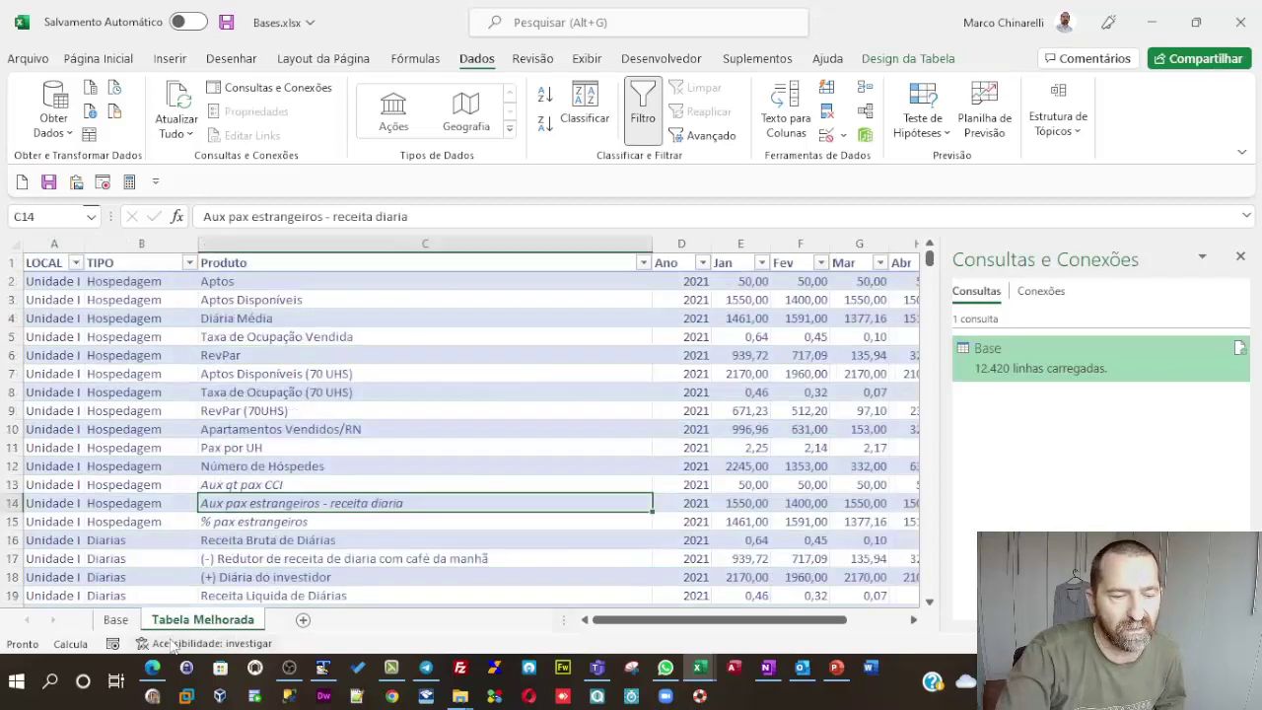
- Switch back to the Base sheet to view its 2021-only Mês and Valor rows
click(115, 619)
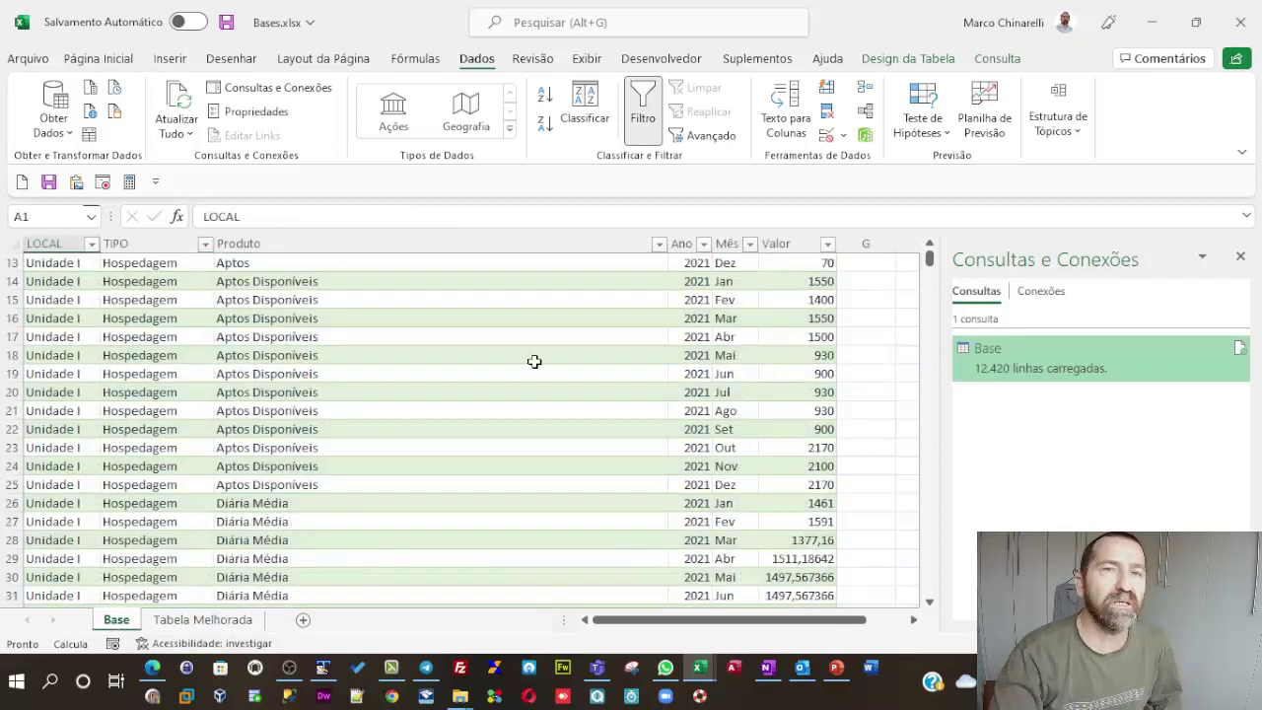